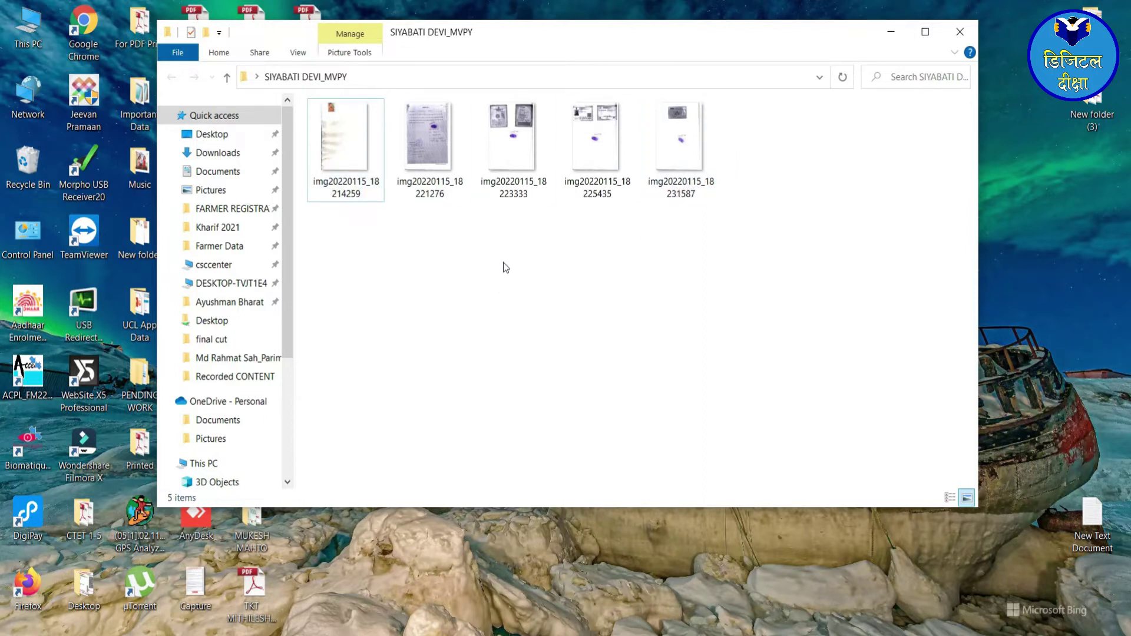
click(334, 189)
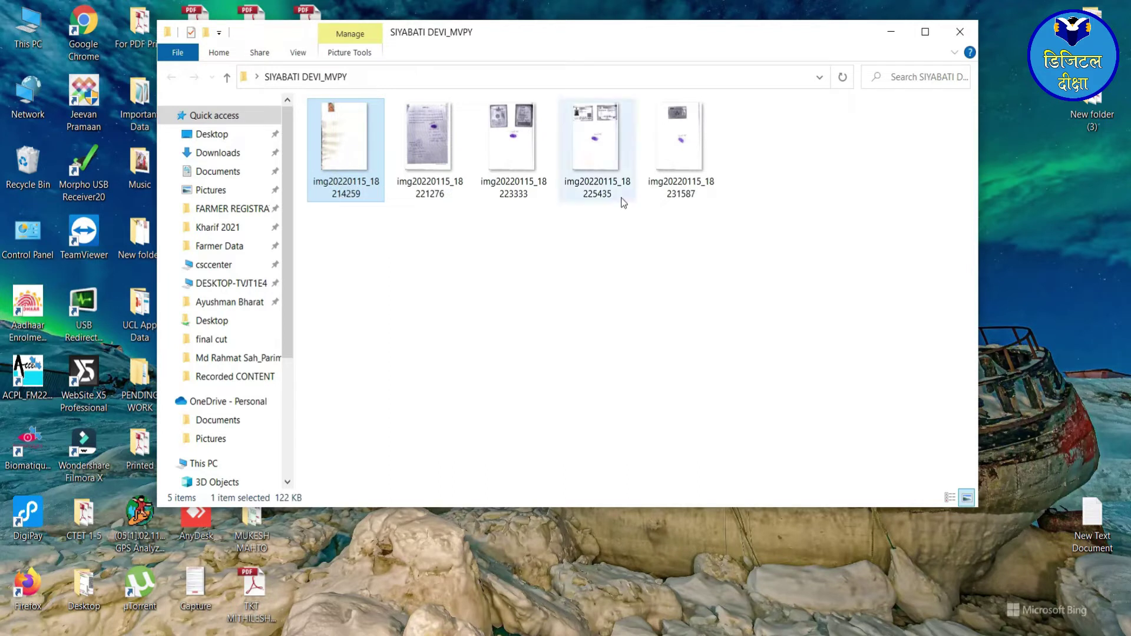
- Rename the scans in order to PICS, AADHAAR CONSENT, EPIC, AADHAAR and BANK
click(346, 190)
text(PICS)
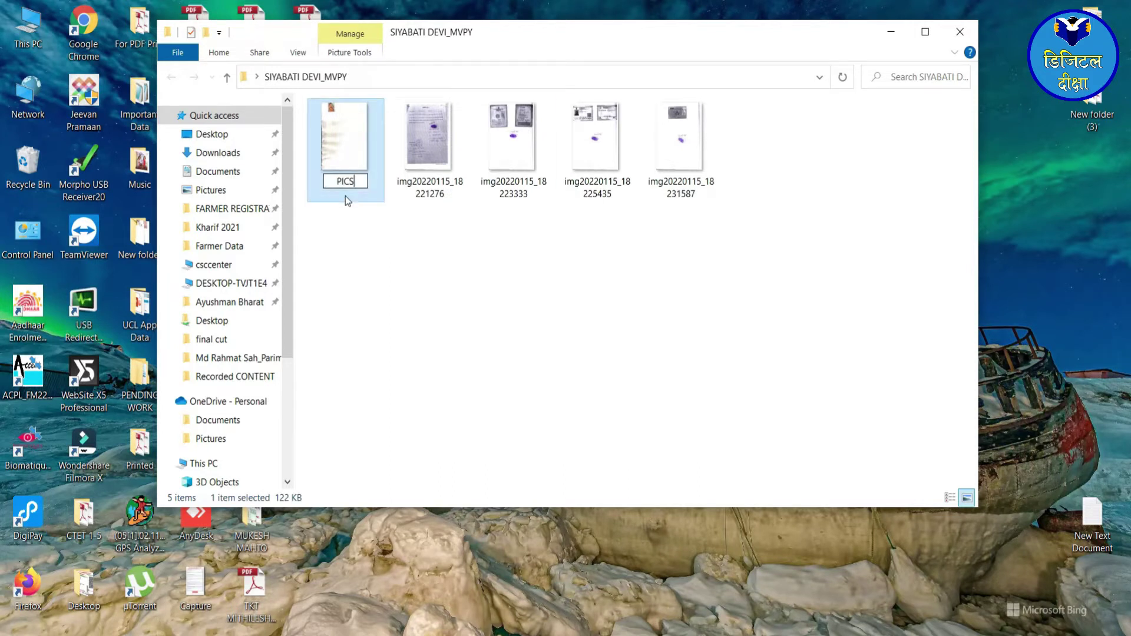
key(Tab)
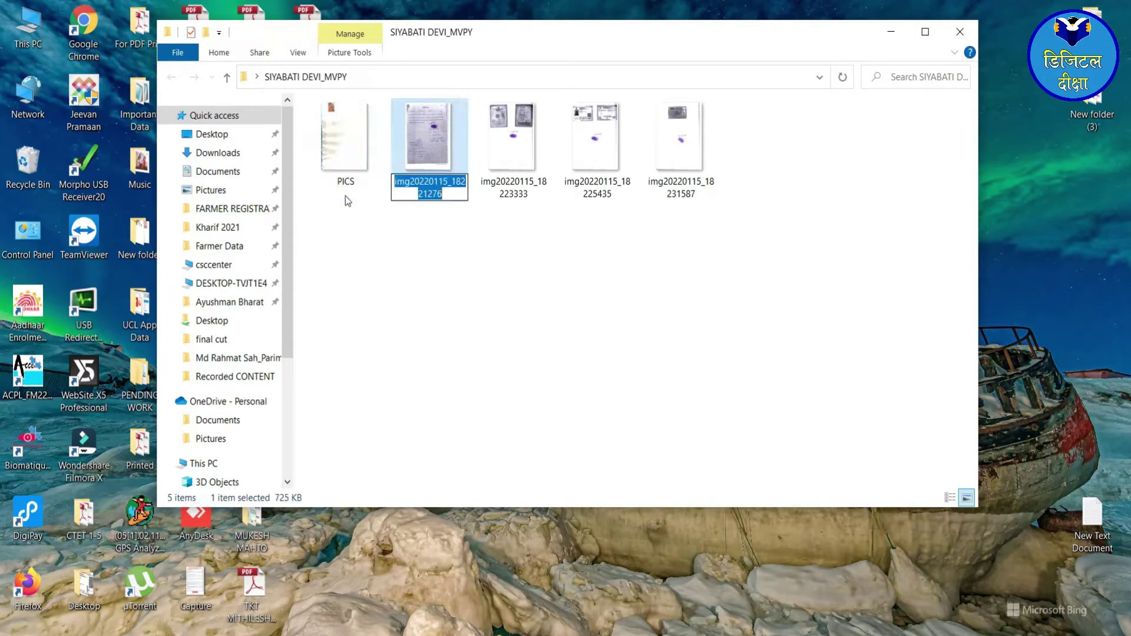
text(AADHAAR)
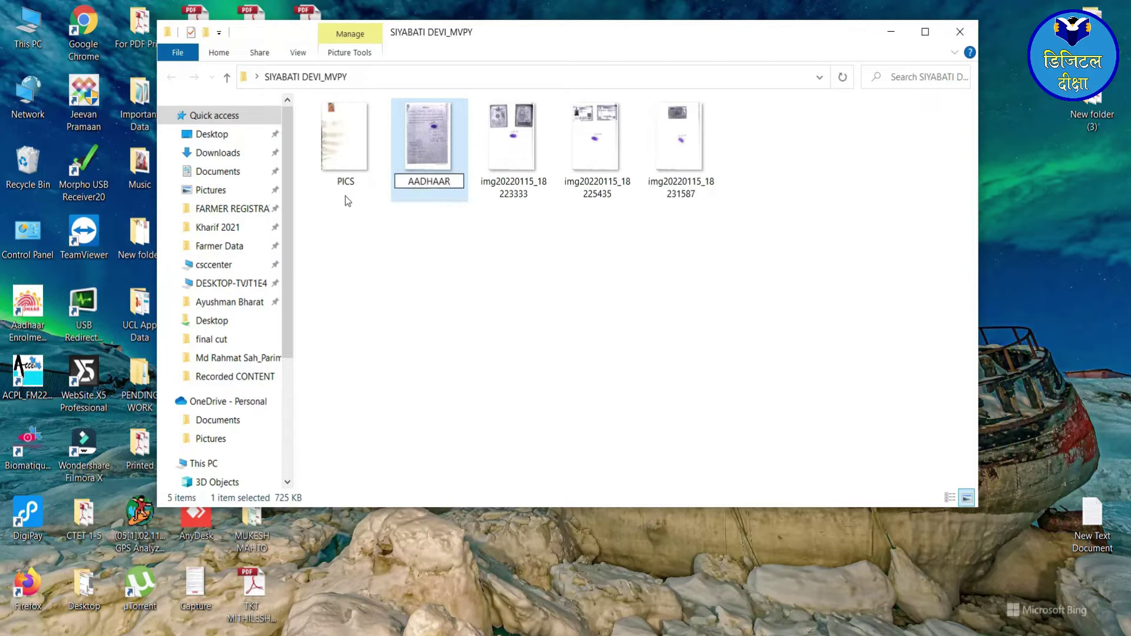
text( CONSENT)
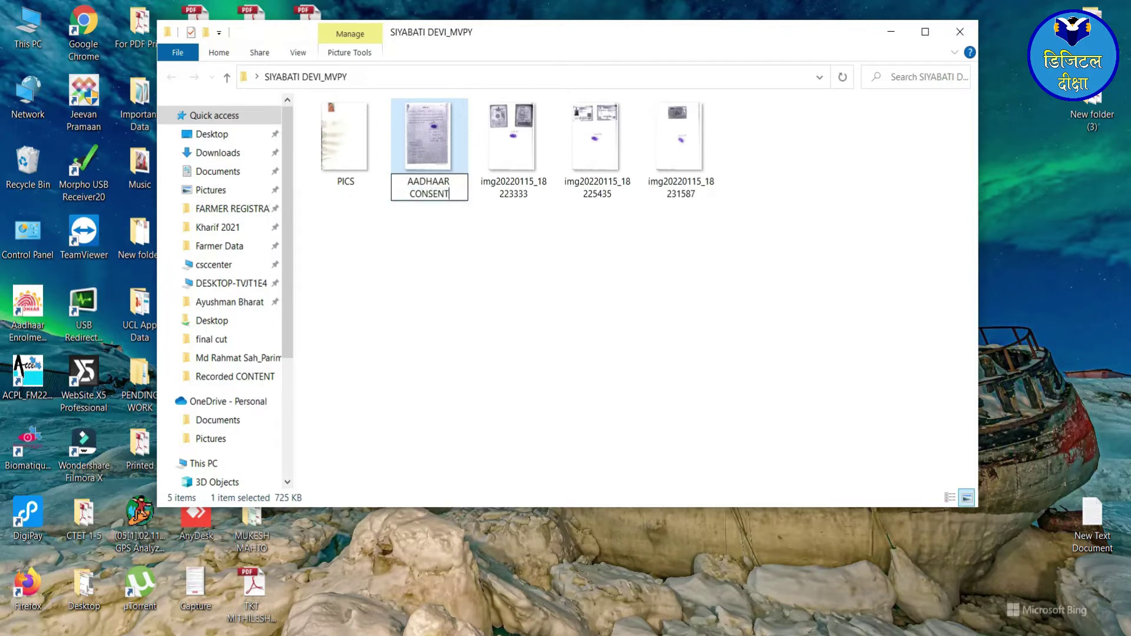
key(Tab)
text(EPIC)
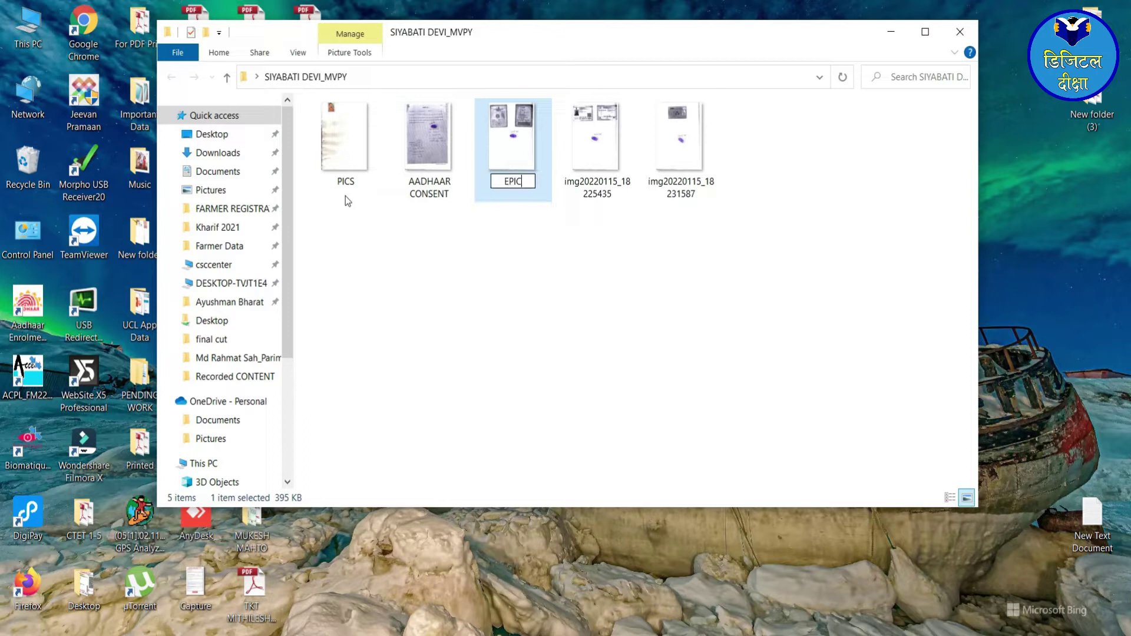
key(Tab)
text(AADH)
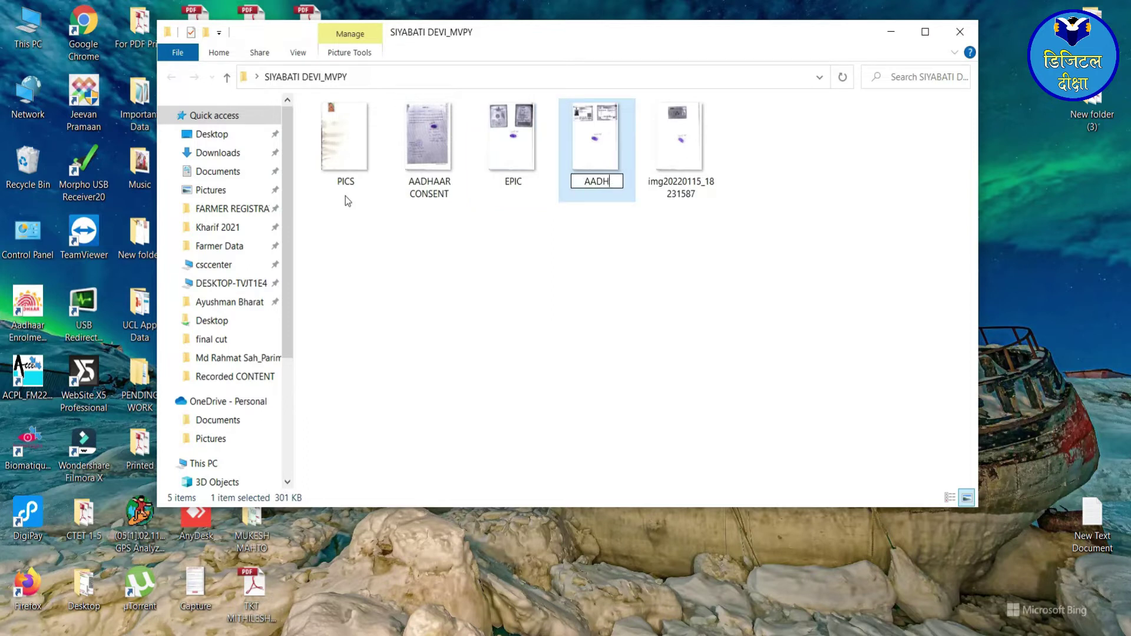
text(AAR)
key(Tab)
text(BANK)
click(589, 230)
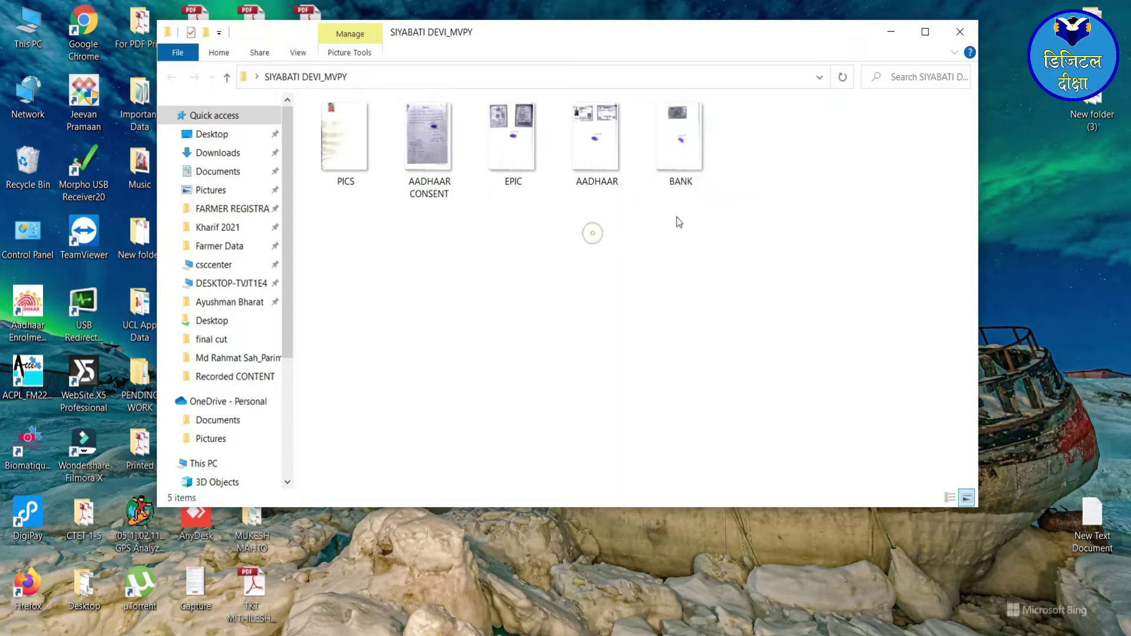
- Select just the PICS image
drag(681, 206, 445, 174)
click(344, 141)
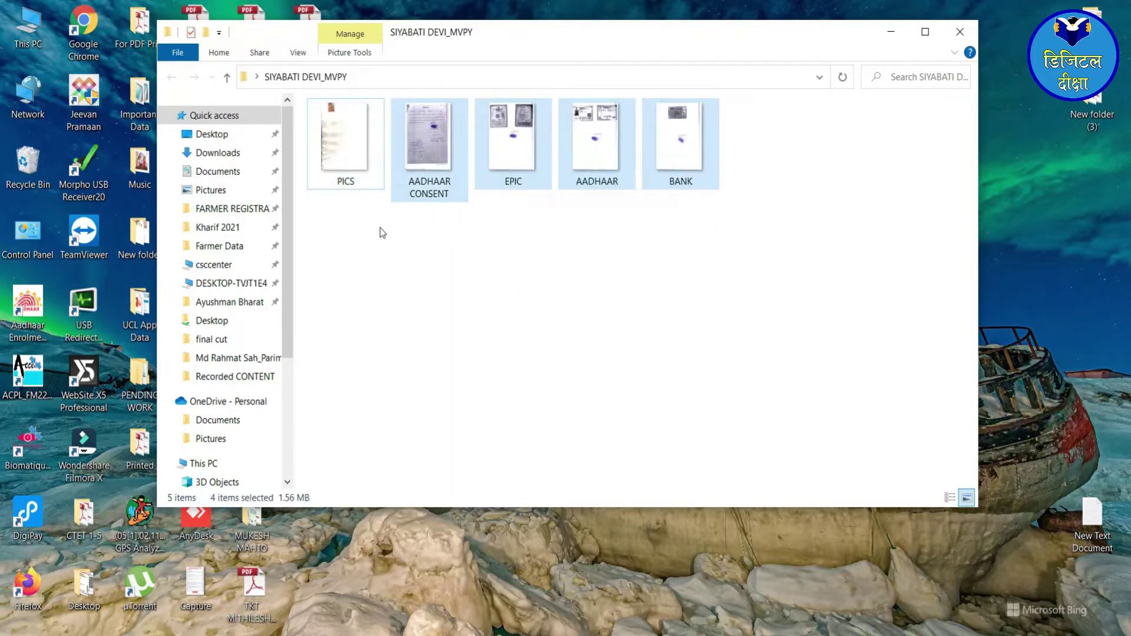
click(359, 133)
- Open PICS in PhotoPad and crop it down to the small passport photo
double_click(358, 133)
click(463, 59)
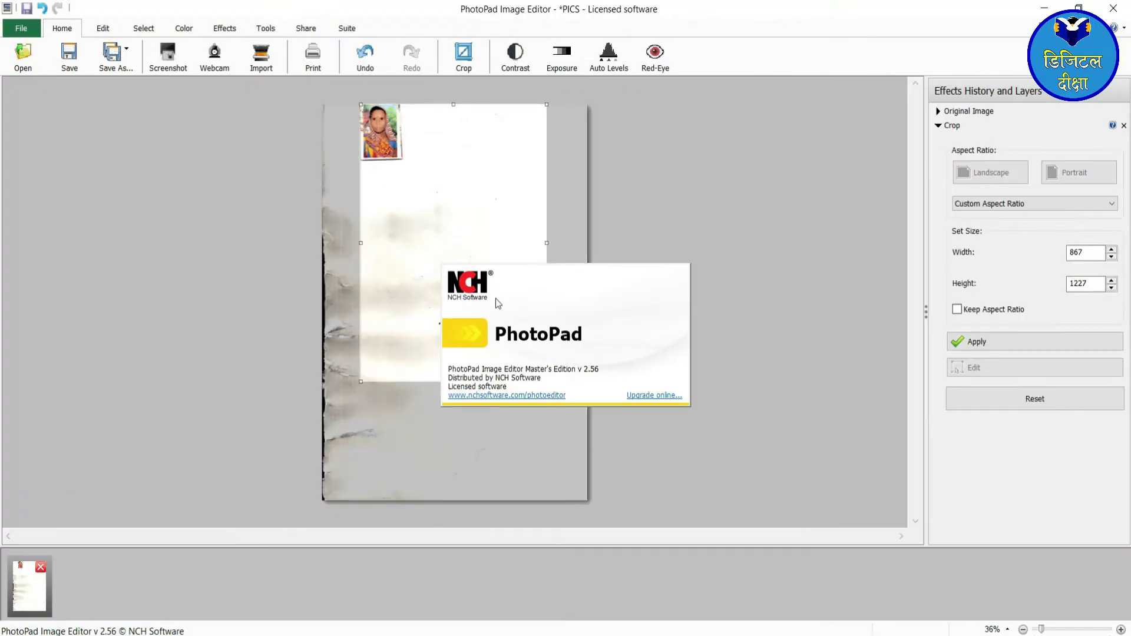
drag(588, 502, 398, 158)
click(976, 342)
- Save the cropped photo over the existing PICS file
click(20, 28)
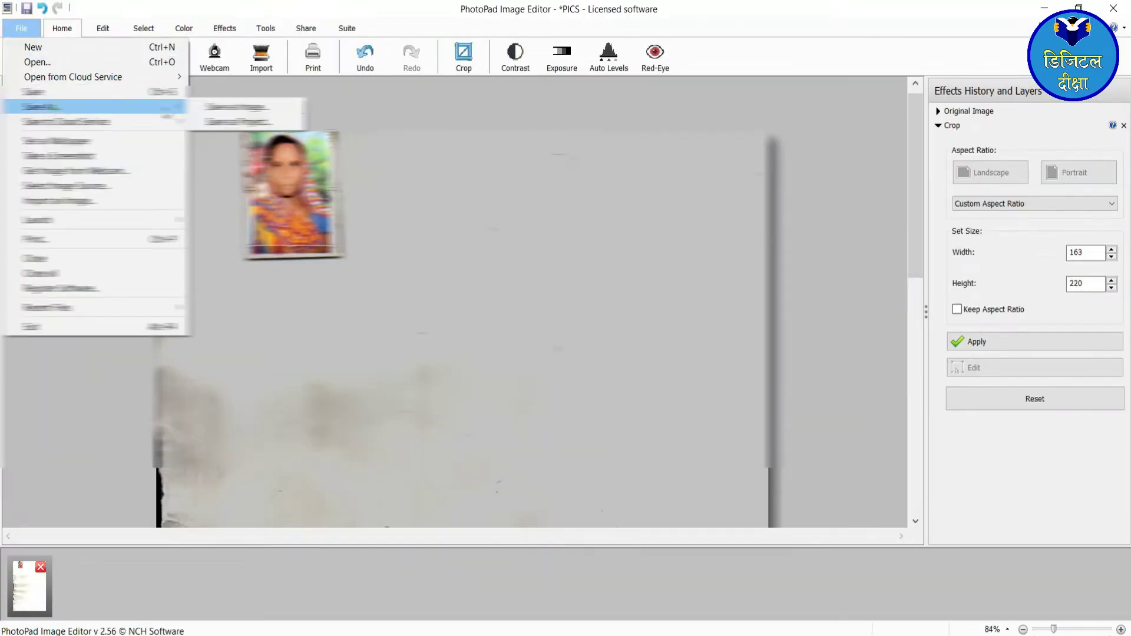
click(242, 107)
click(679, 513)
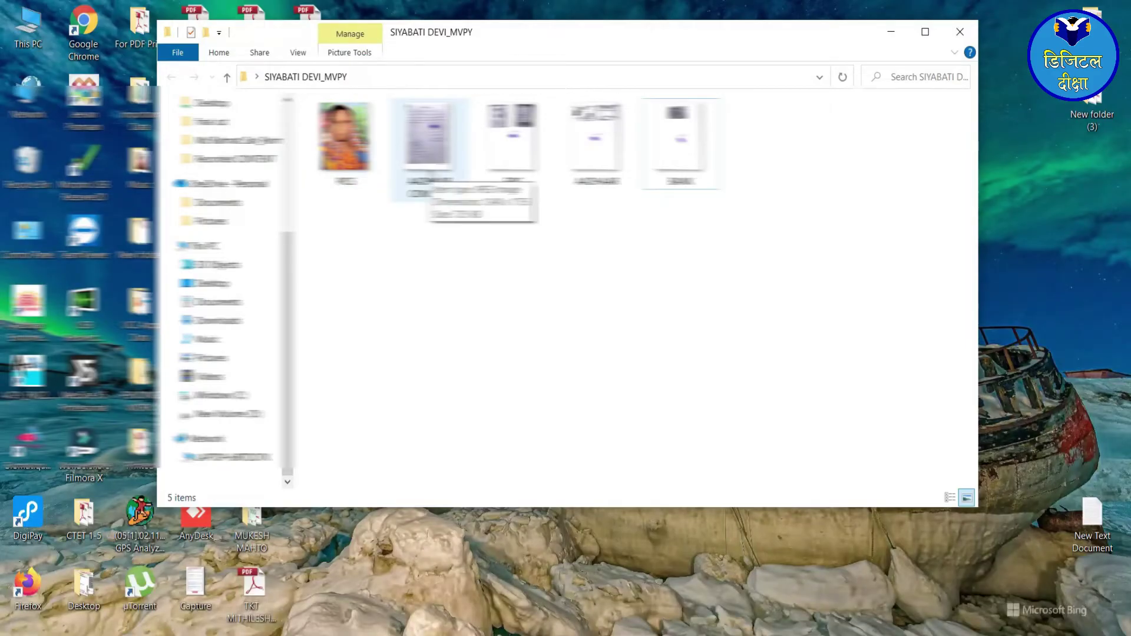
shift+click(595, 171)
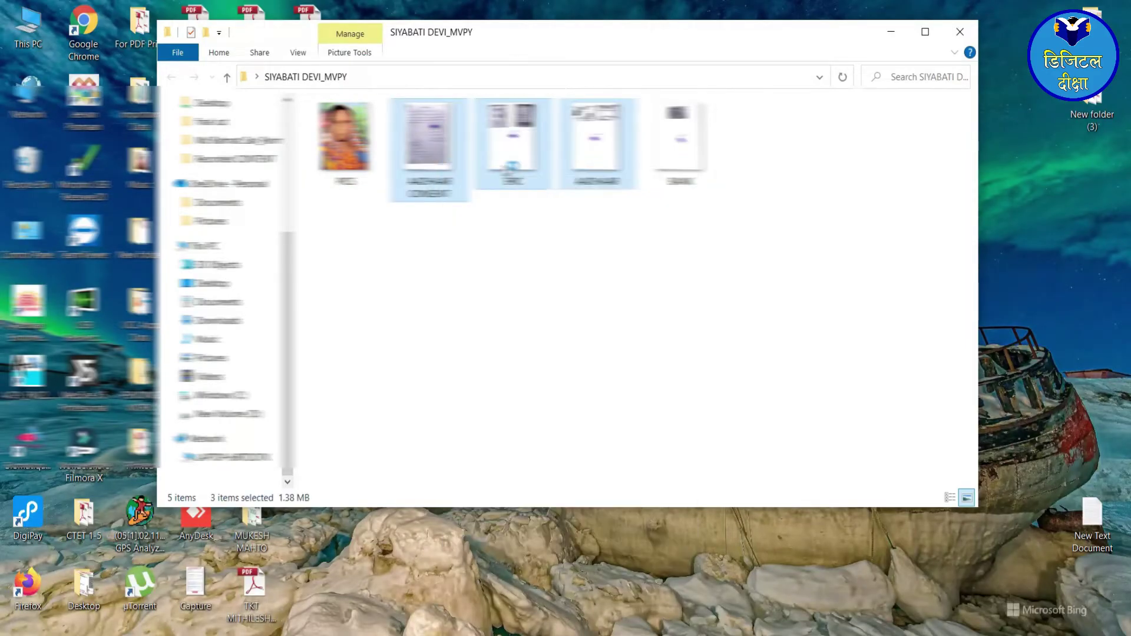
key(Return)
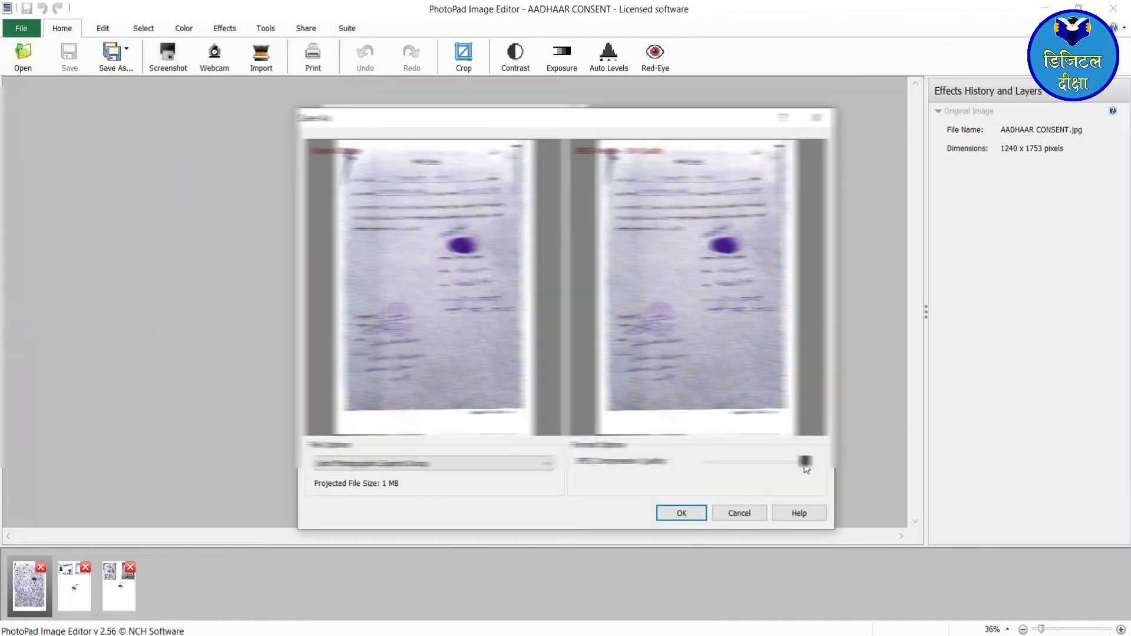
- Check the file sizes of each scan, including the cropped PICS photo
drag(803, 463, 747, 462)
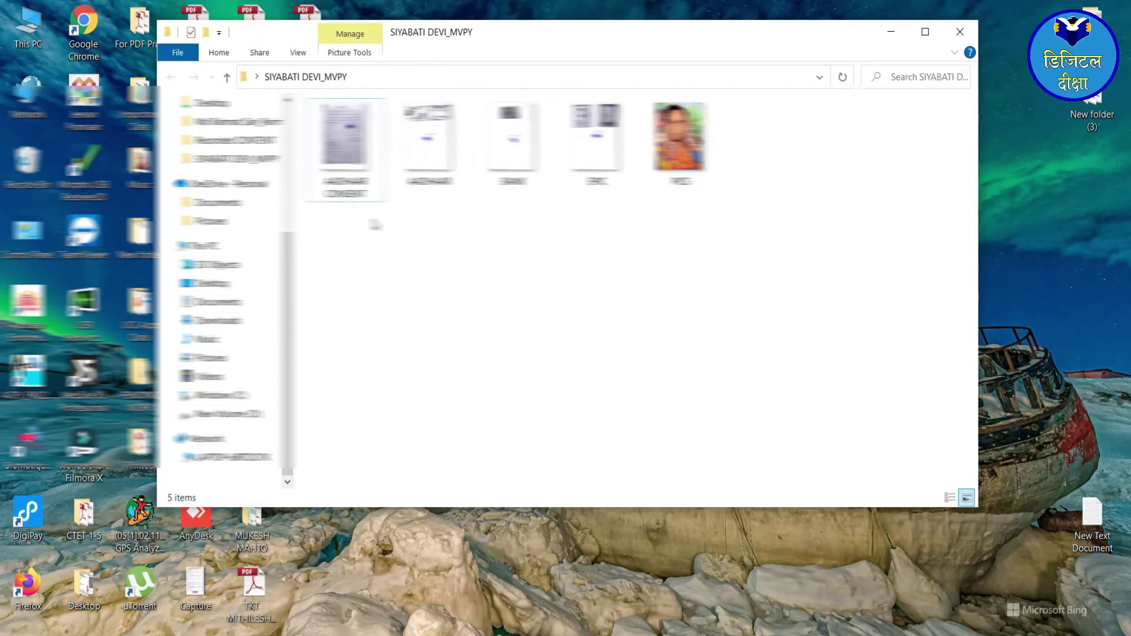
click(347, 145)
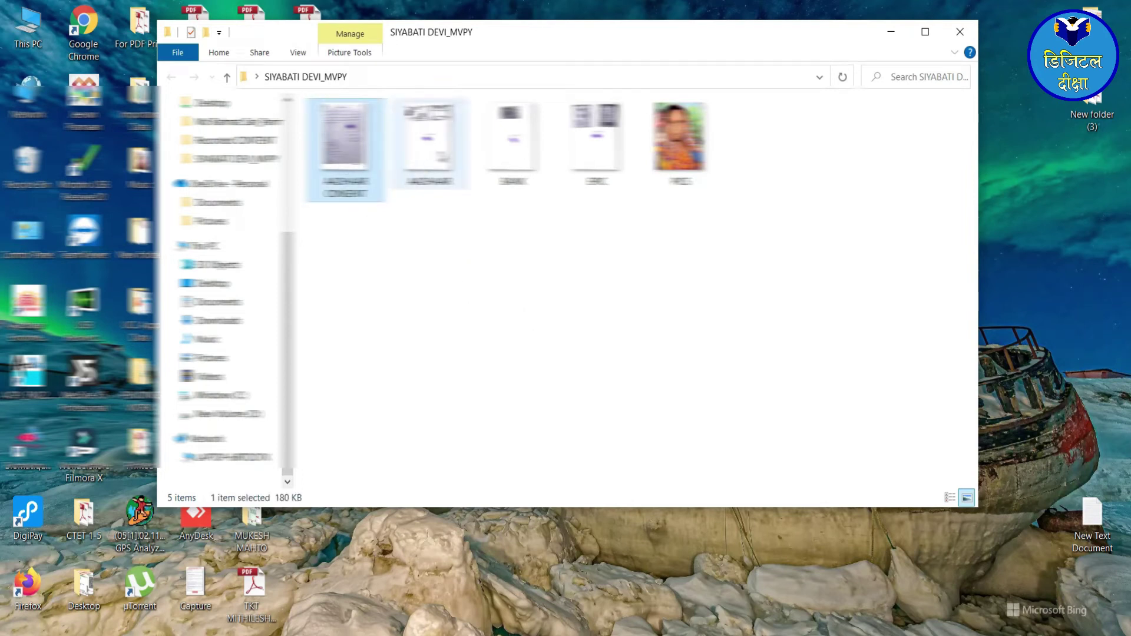
click(422, 156)
click(521, 154)
click(594, 155)
click(665, 156)
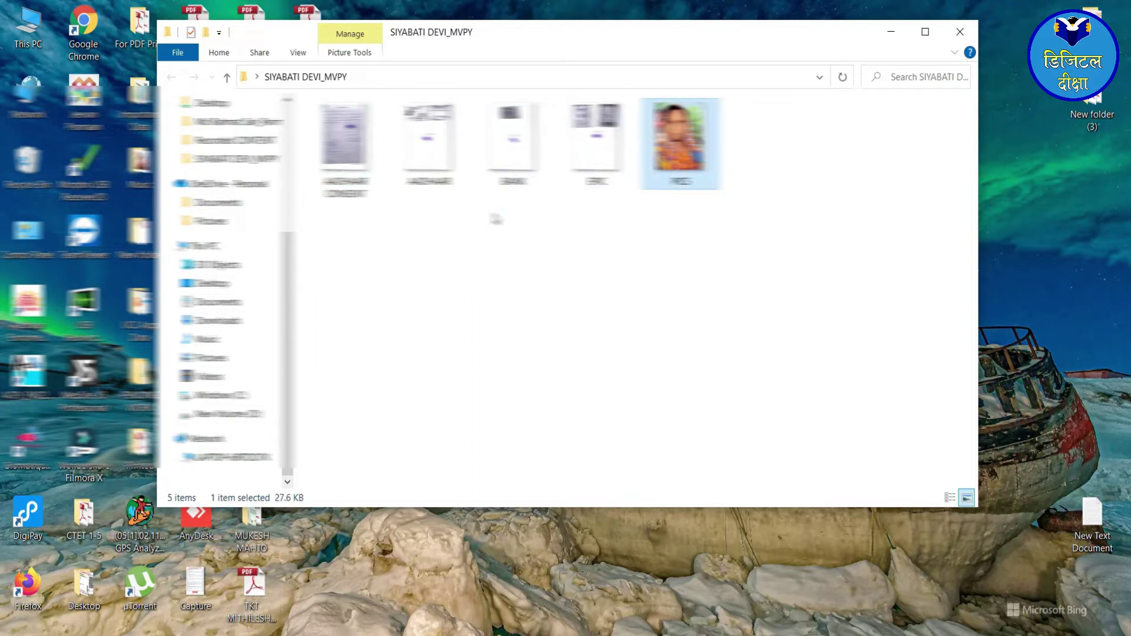
- Convert the four document scans, excluding PICS, to Adobe PDF
drag(581, 253, 354, 171)
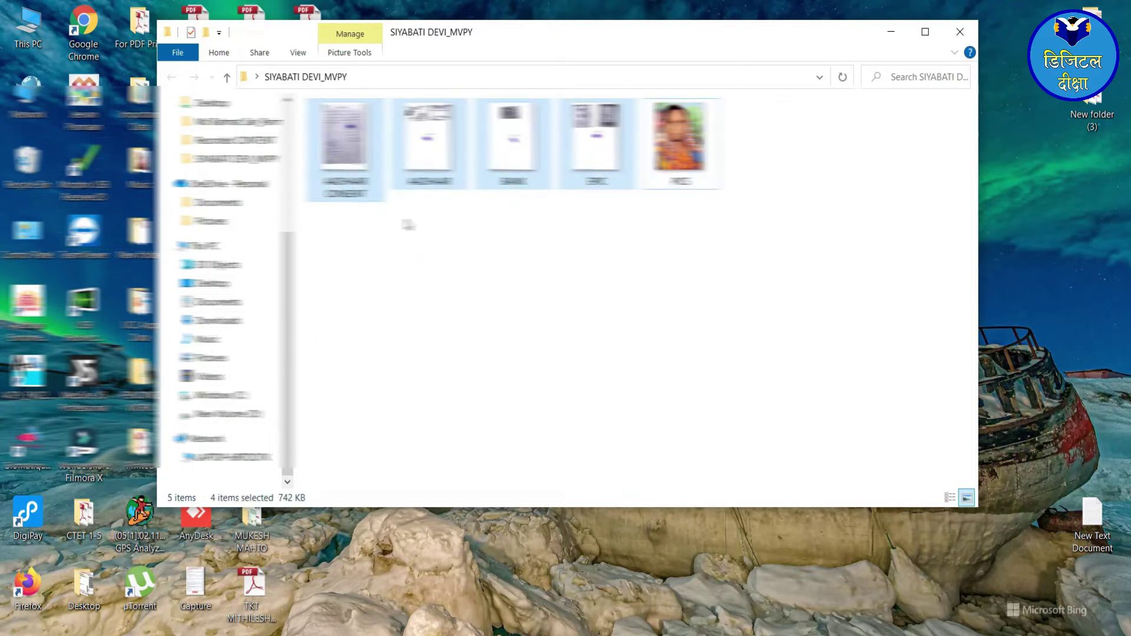
right_click(362, 141)
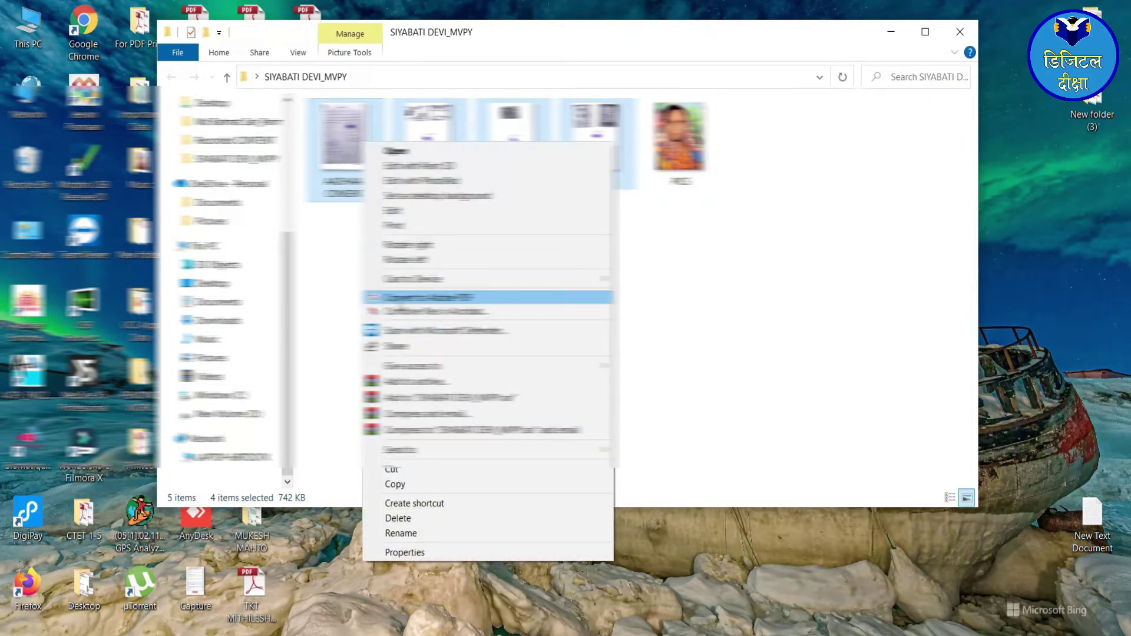
click(447, 297)
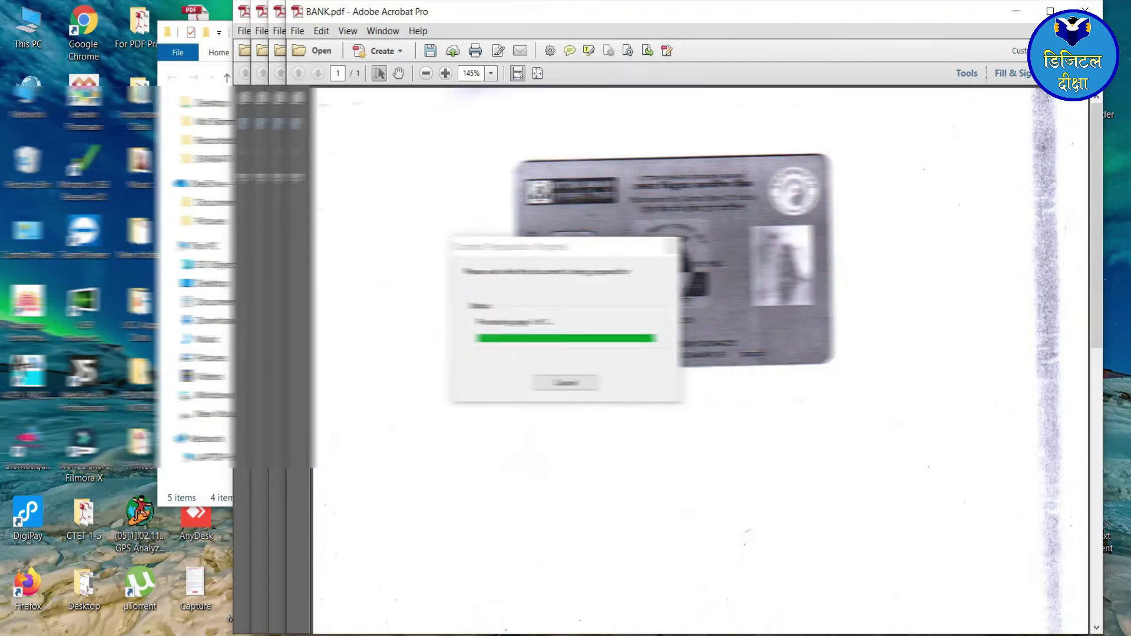
click(344, 290)
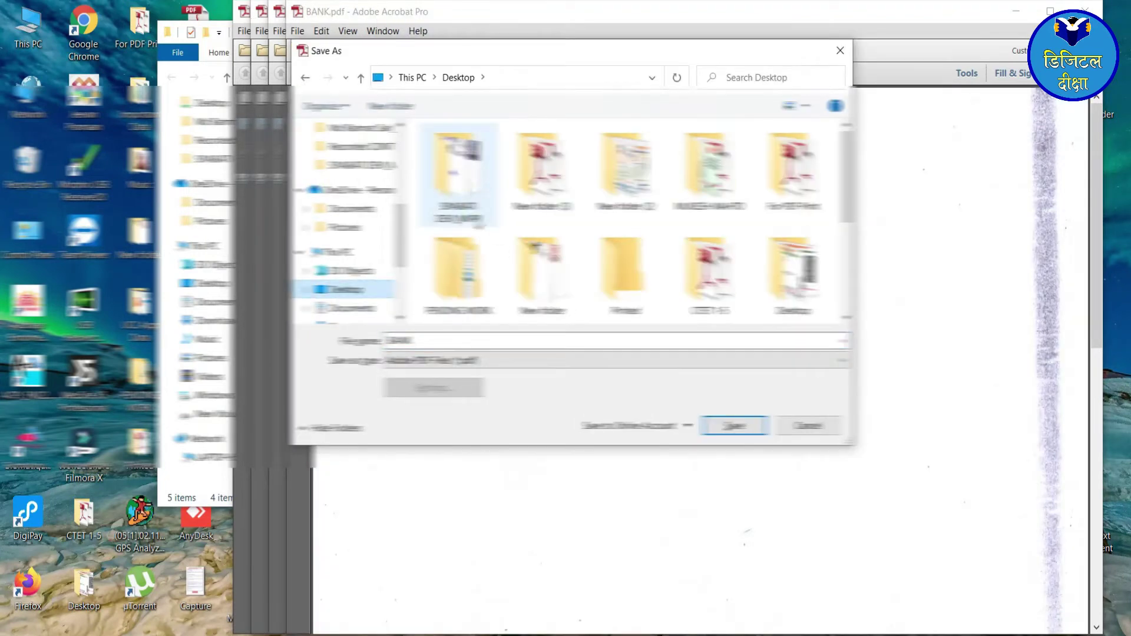
double_click(457, 170)
click(734, 425)
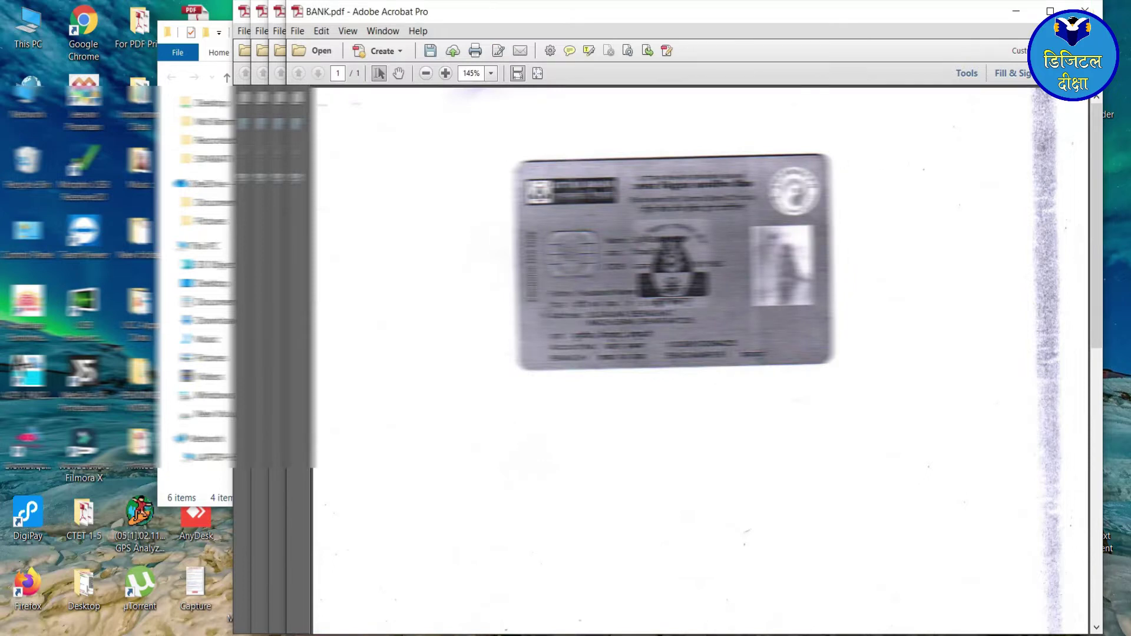
click(733, 425)
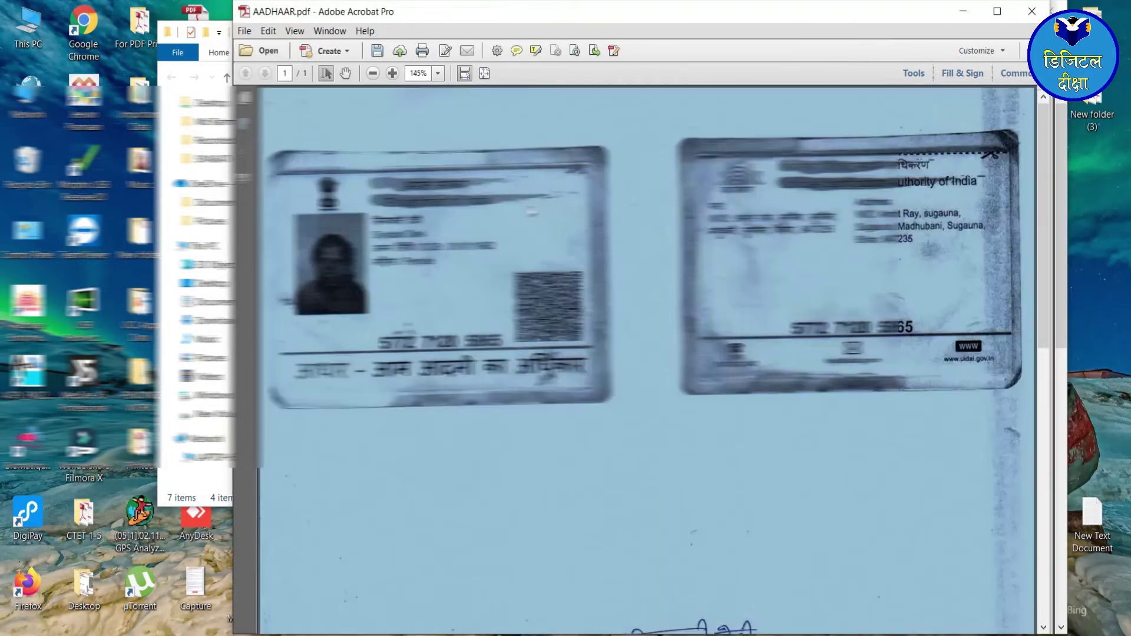
key(Return)
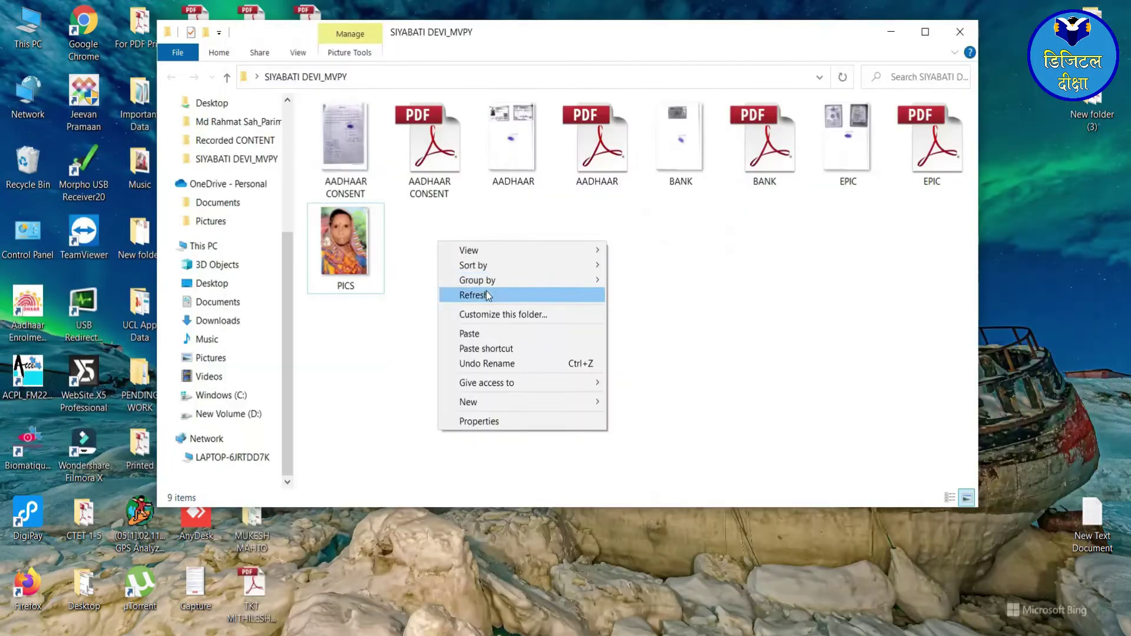
click(486, 293)
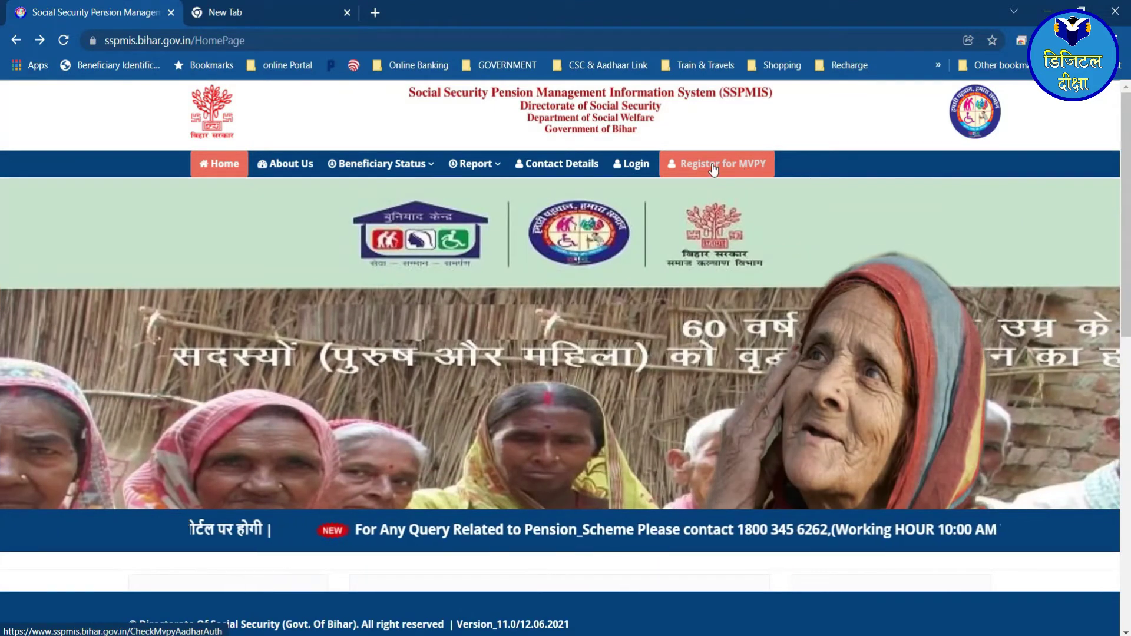
click(711, 165)
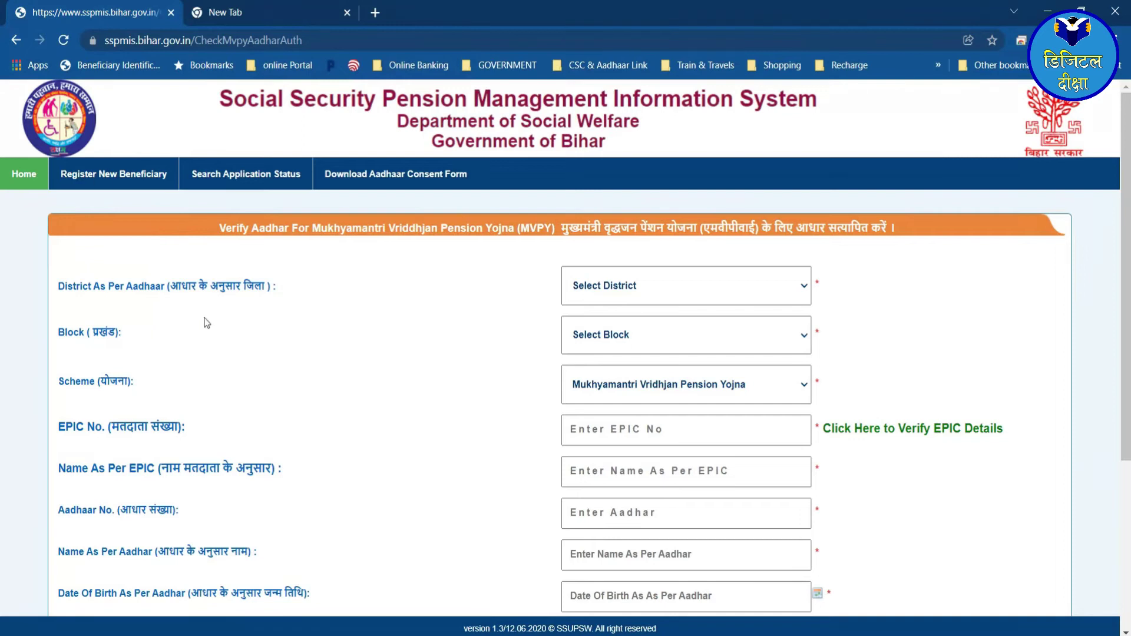
scroll(458, 343, down, 4)
scroll(581, 303, up, 4)
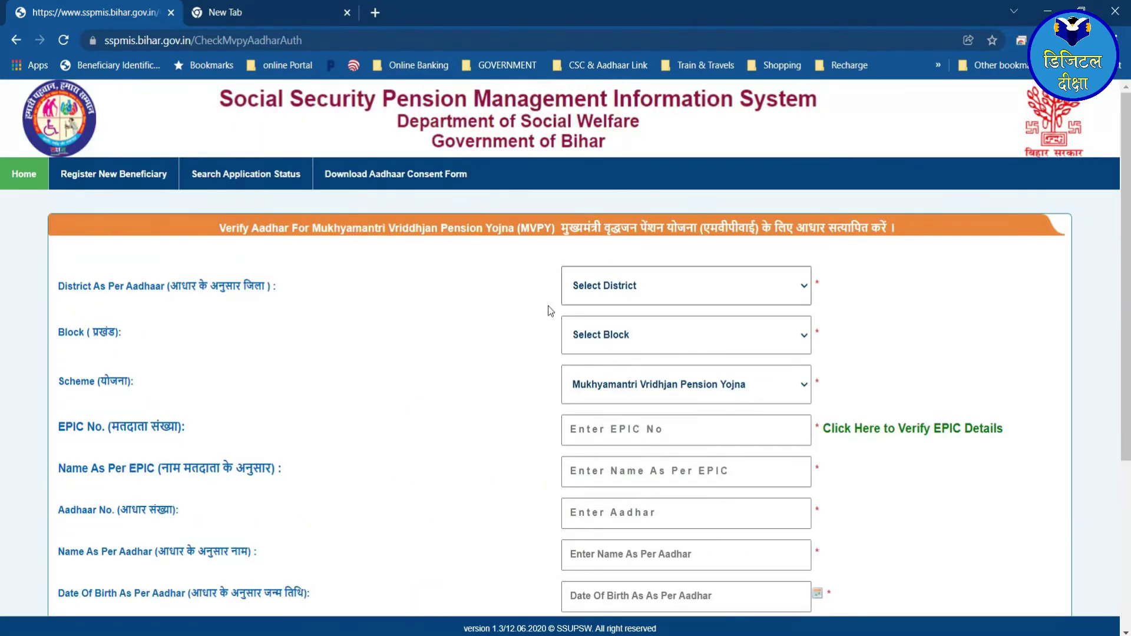
scroll(625, 482, down, 3)
scroll(218, 354, up, 3)
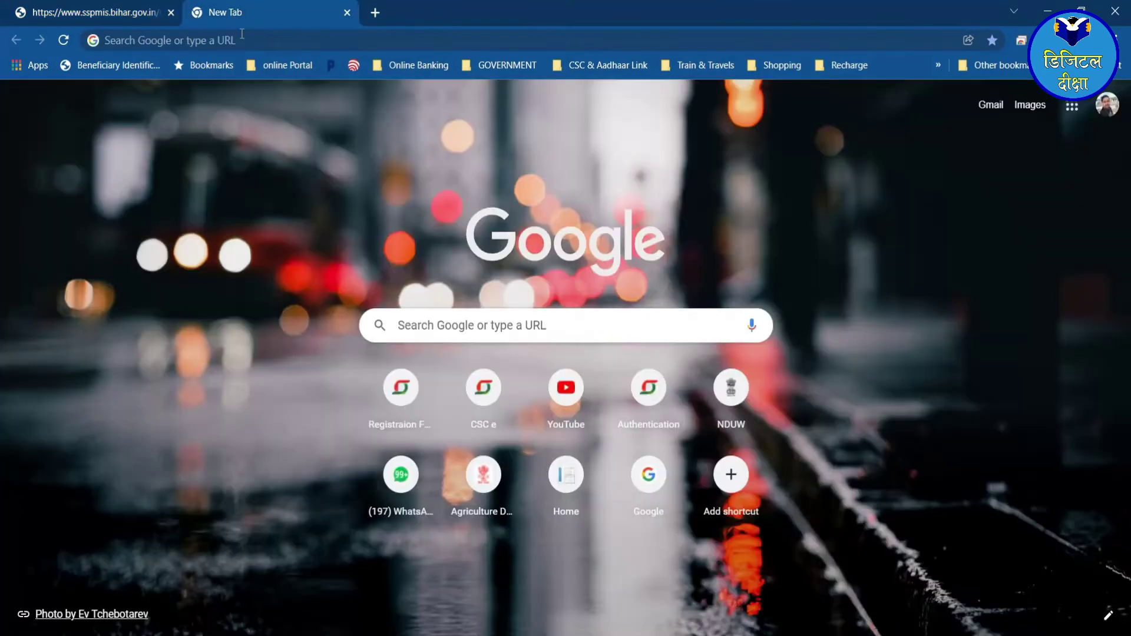
click(242, 14)
- Search Google for MVPY and open the SSPMIS Bihar result
click(448, 324)
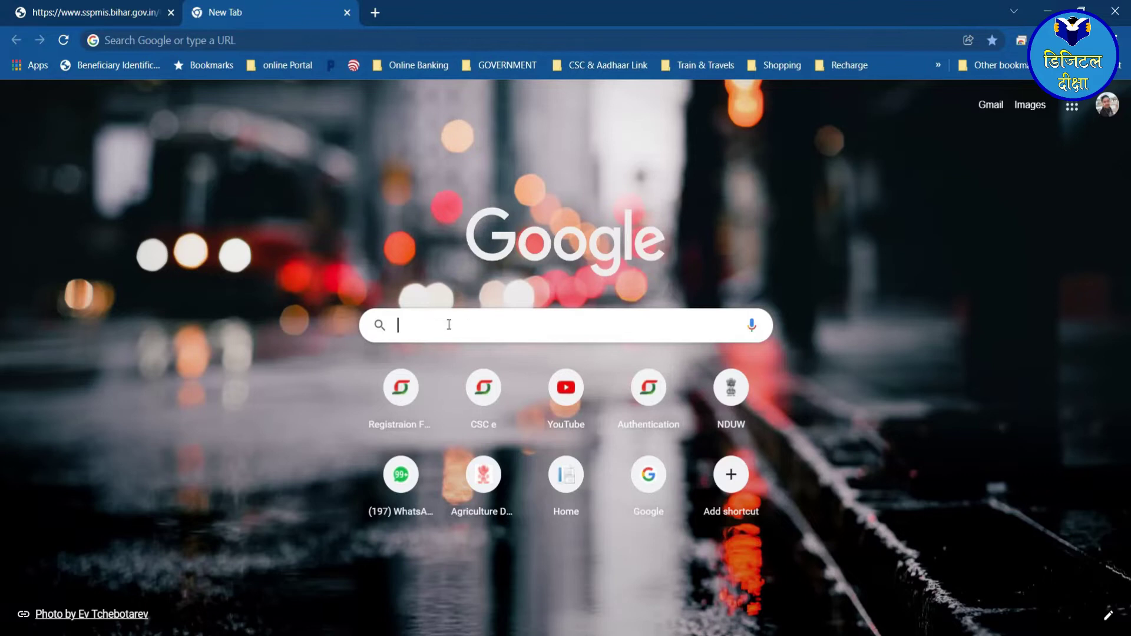
text(MVPY)
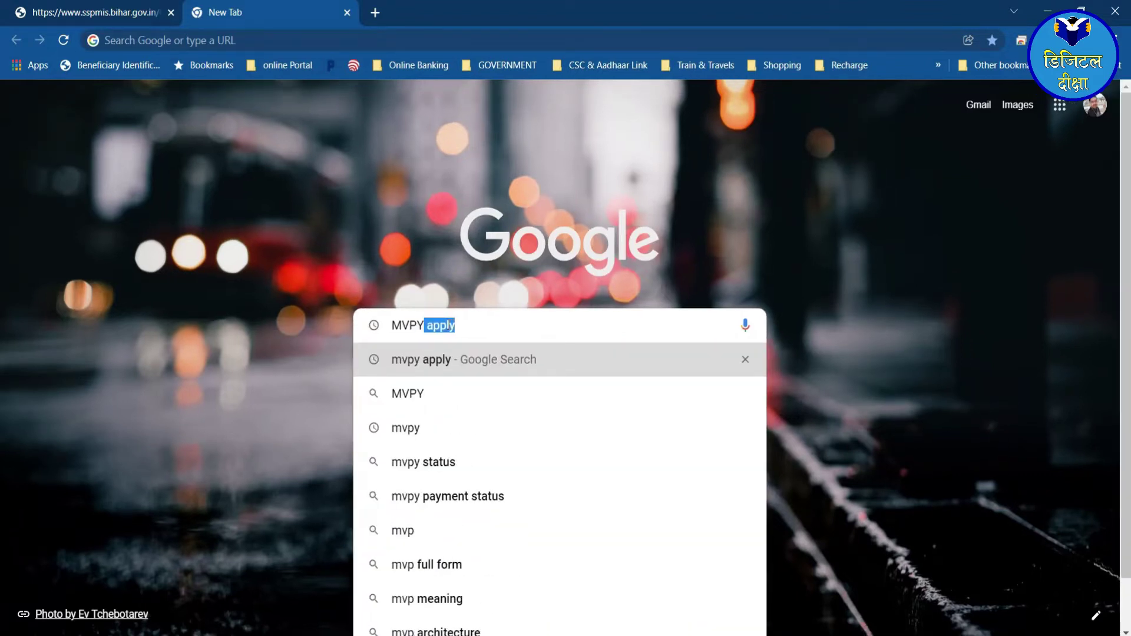
key(Return)
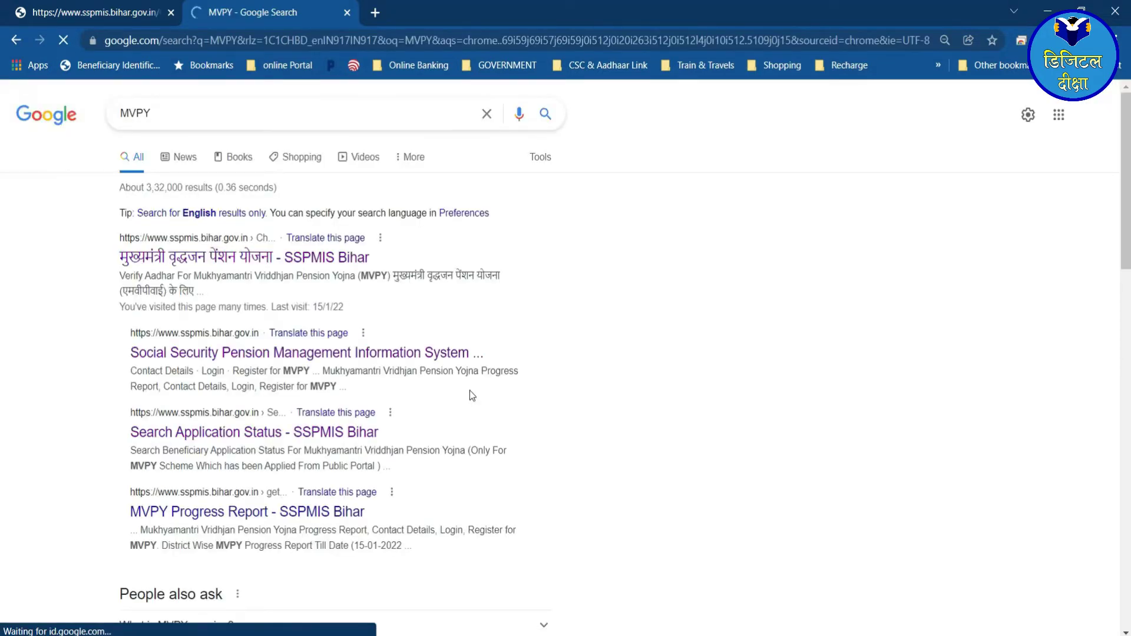
click(248, 259)
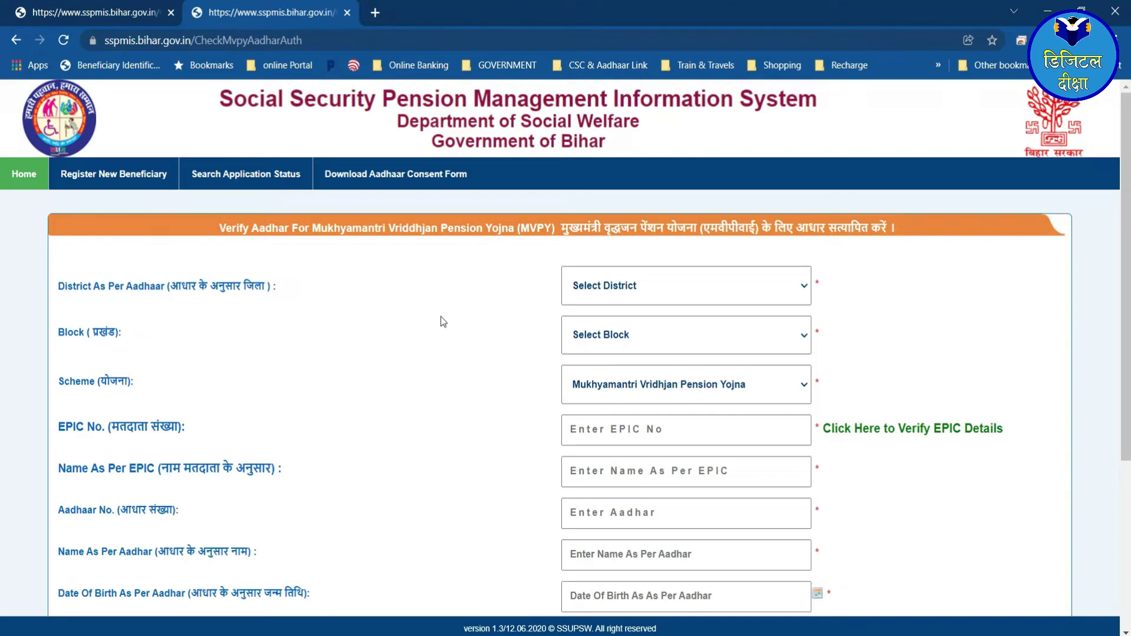
- Look over the Verify Aadhar form and open the district list
scroll(326, 338, down, 3)
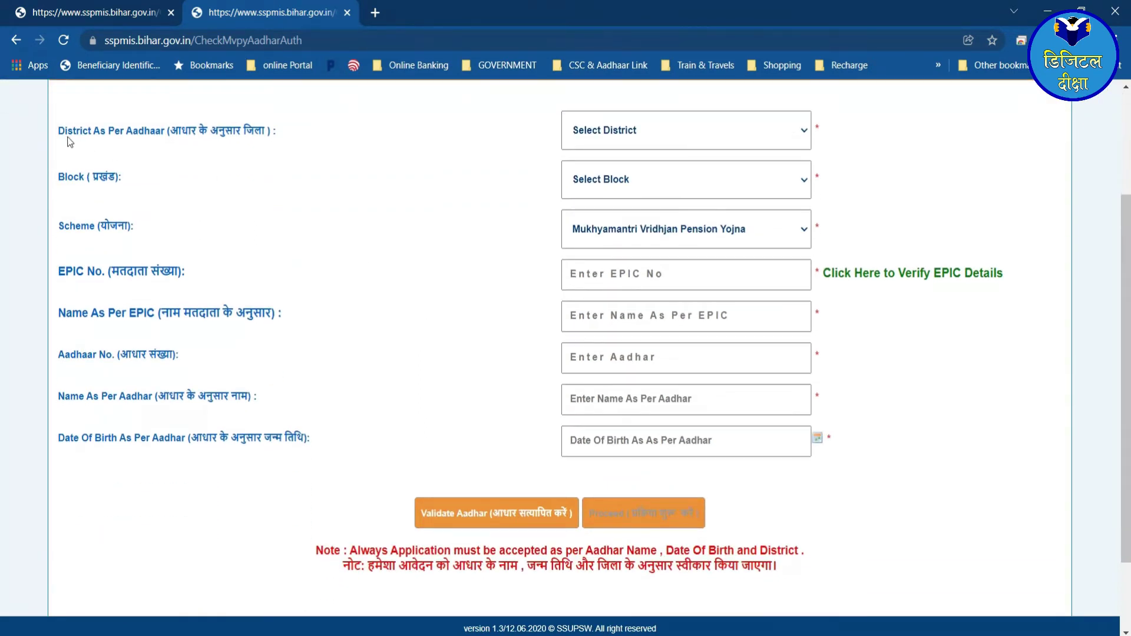
scroll(349, 203, up, 2)
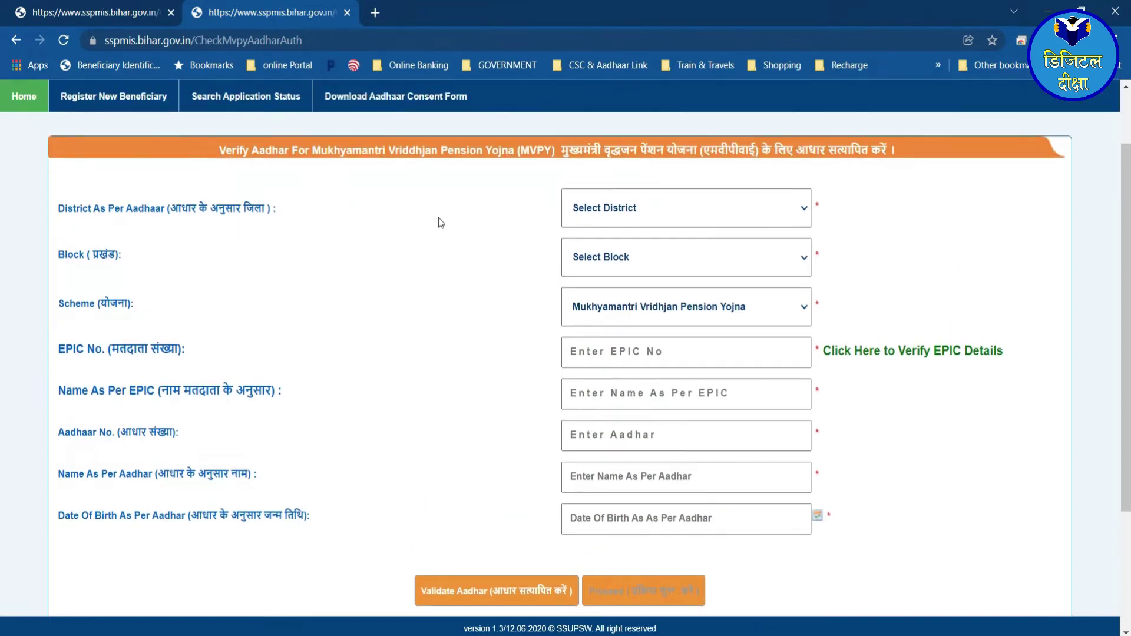
click(653, 221)
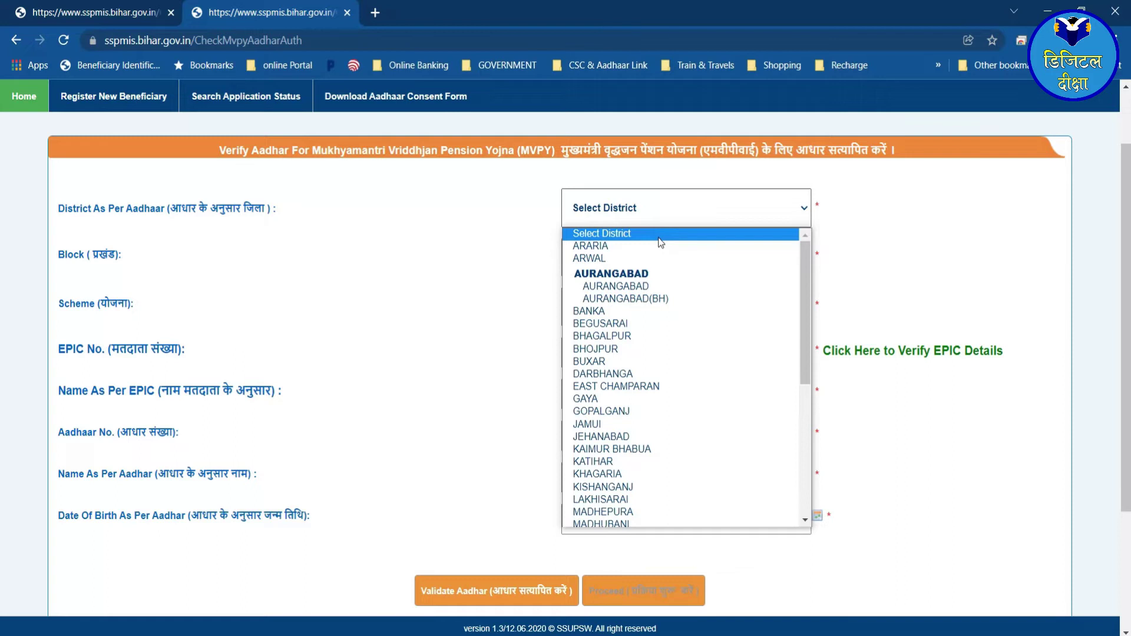
- Choose MADHUBANI as the district, keeping the block and scheme unchanged
key(m)
key(Down)
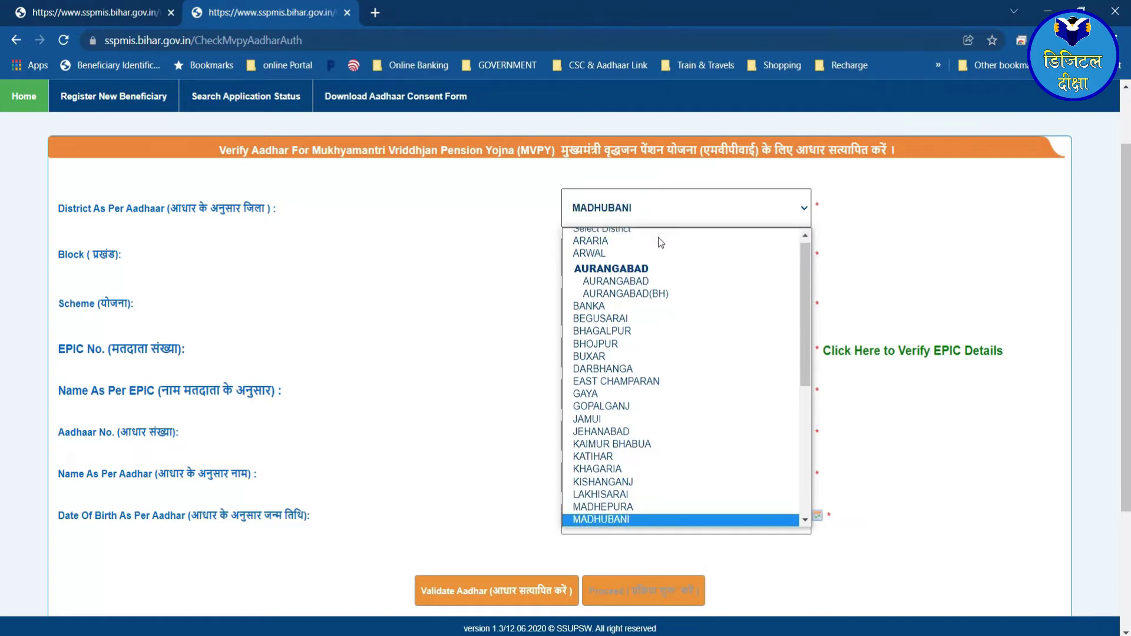
click(470, 235)
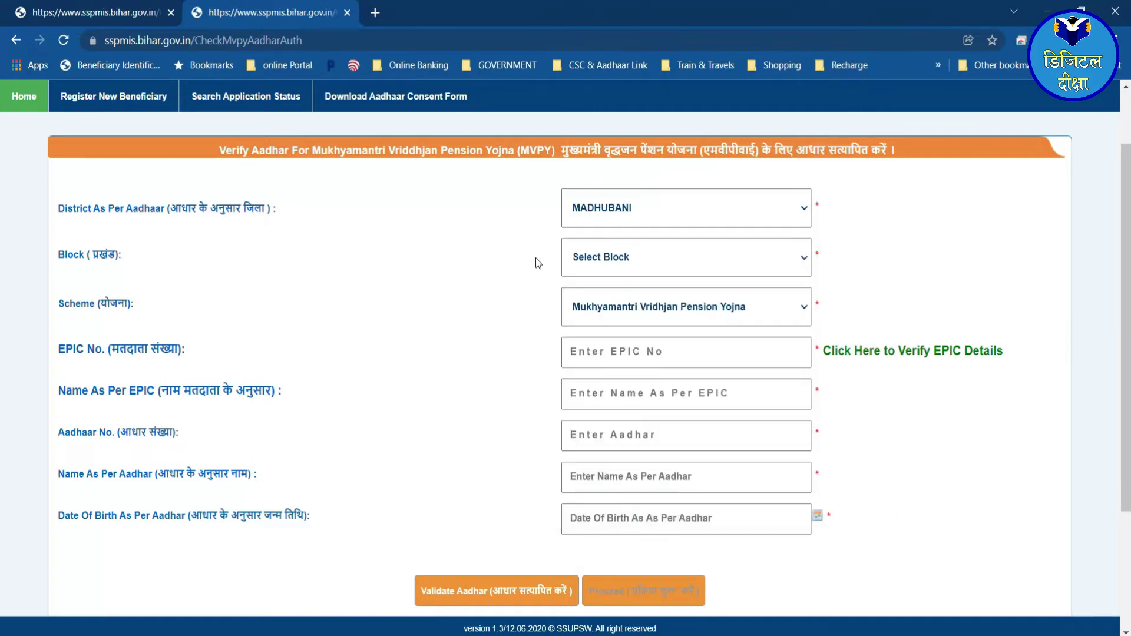
click(655, 269)
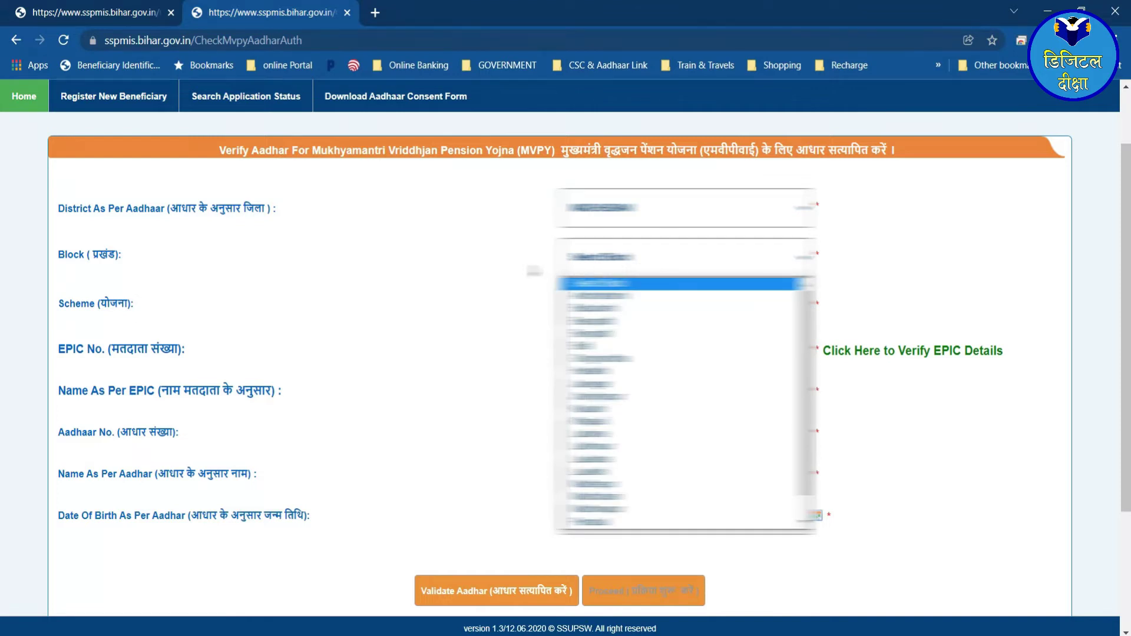
click(535, 271)
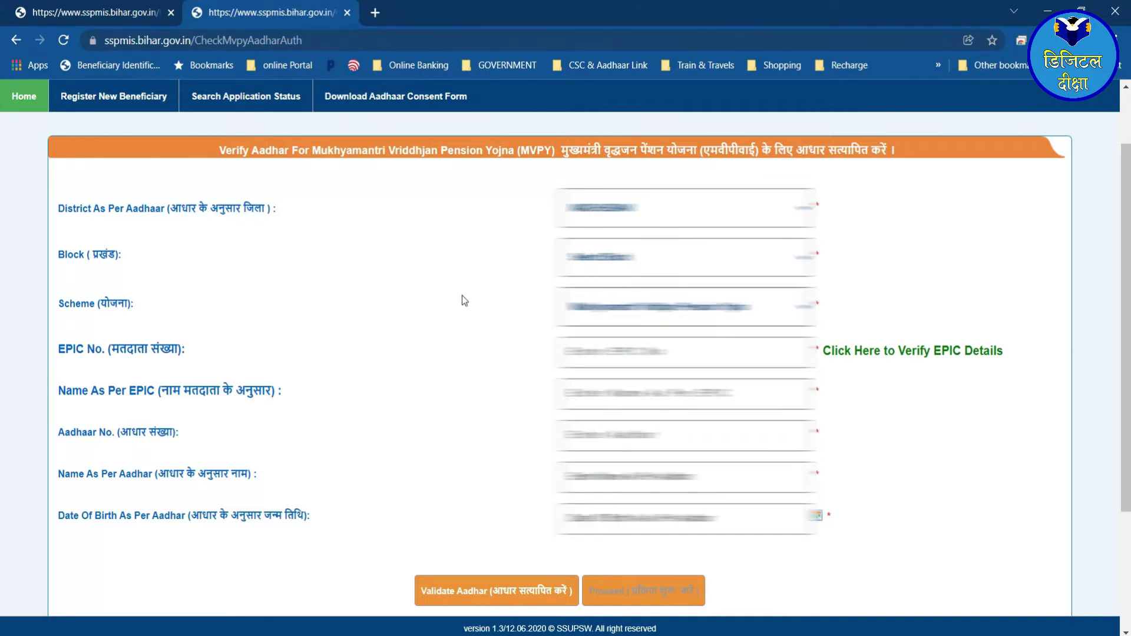
click(617, 313)
click(356, 327)
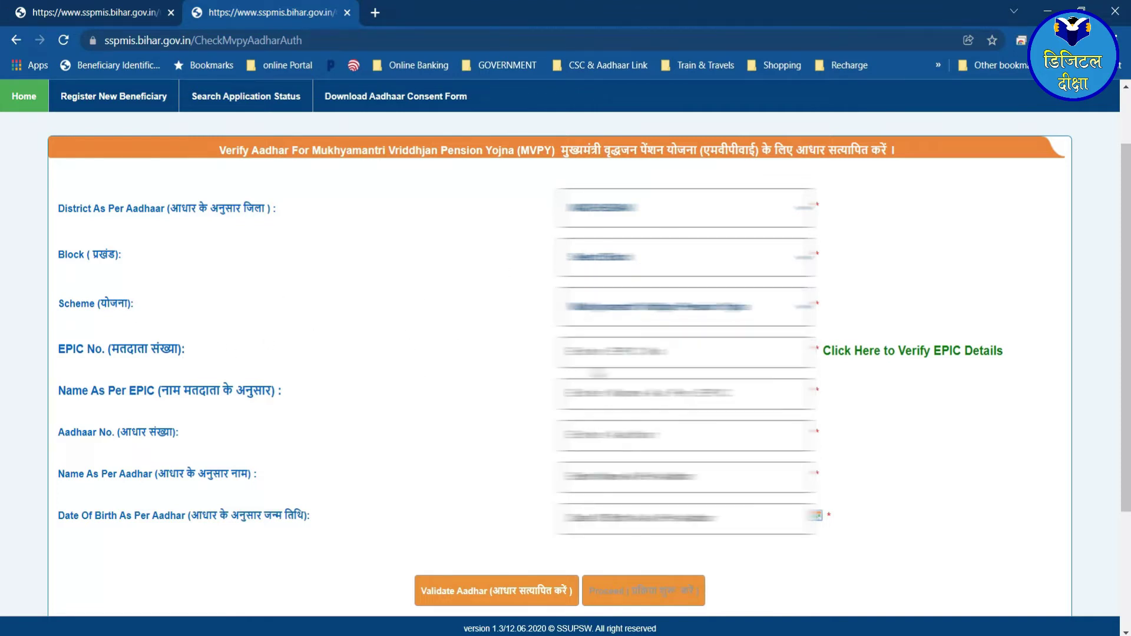
click(683, 361)
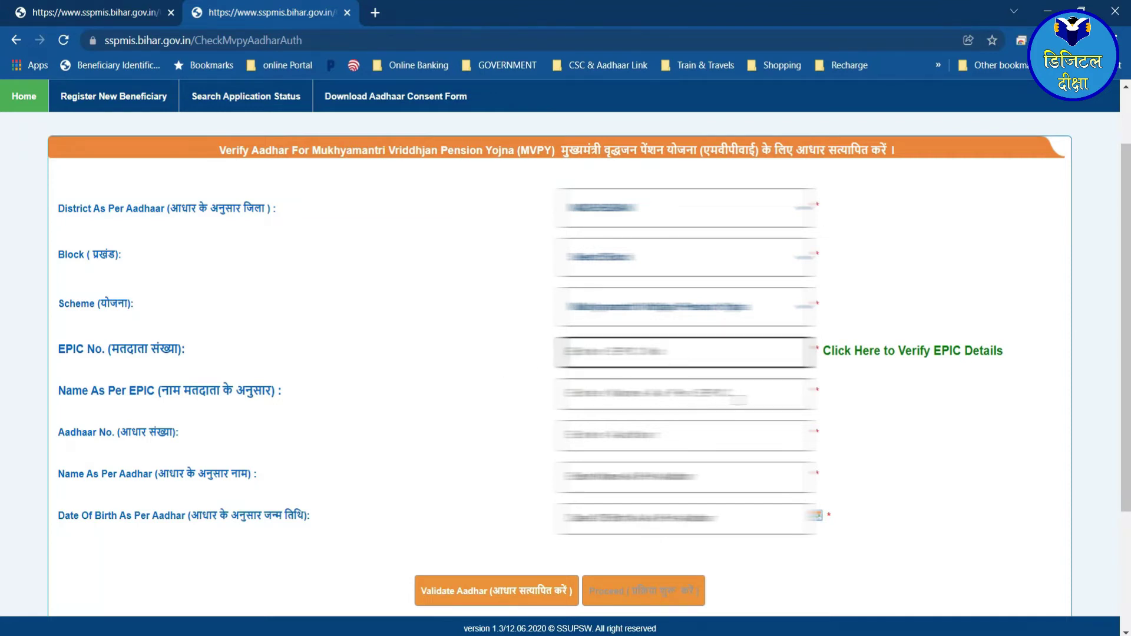
click(683, 394)
click(635, 430)
click(637, 477)
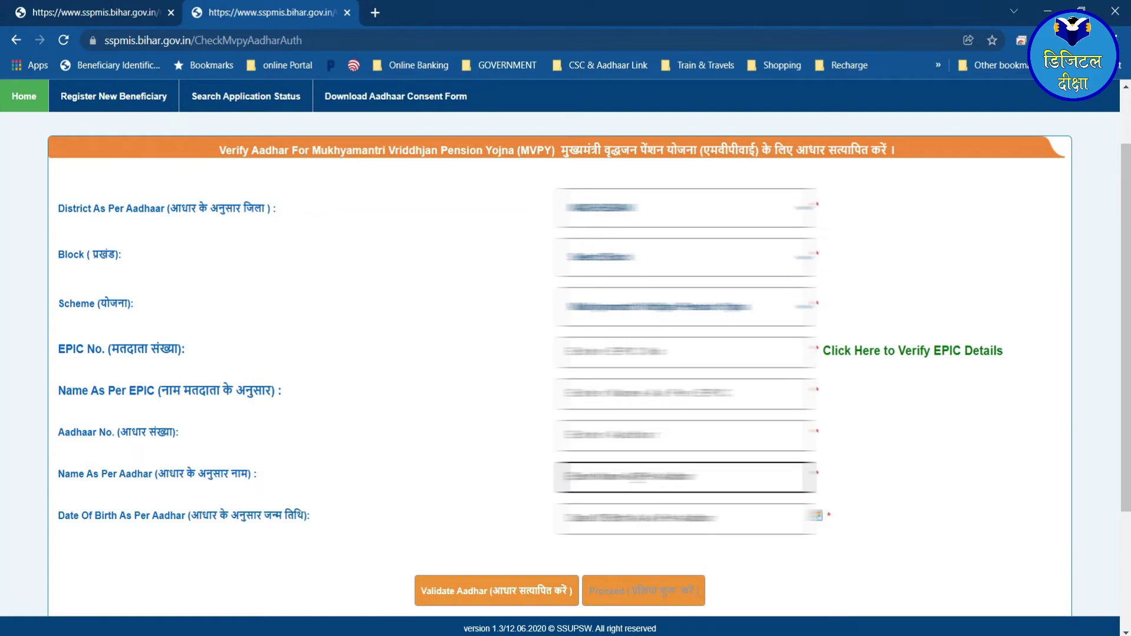
click(636, 519)
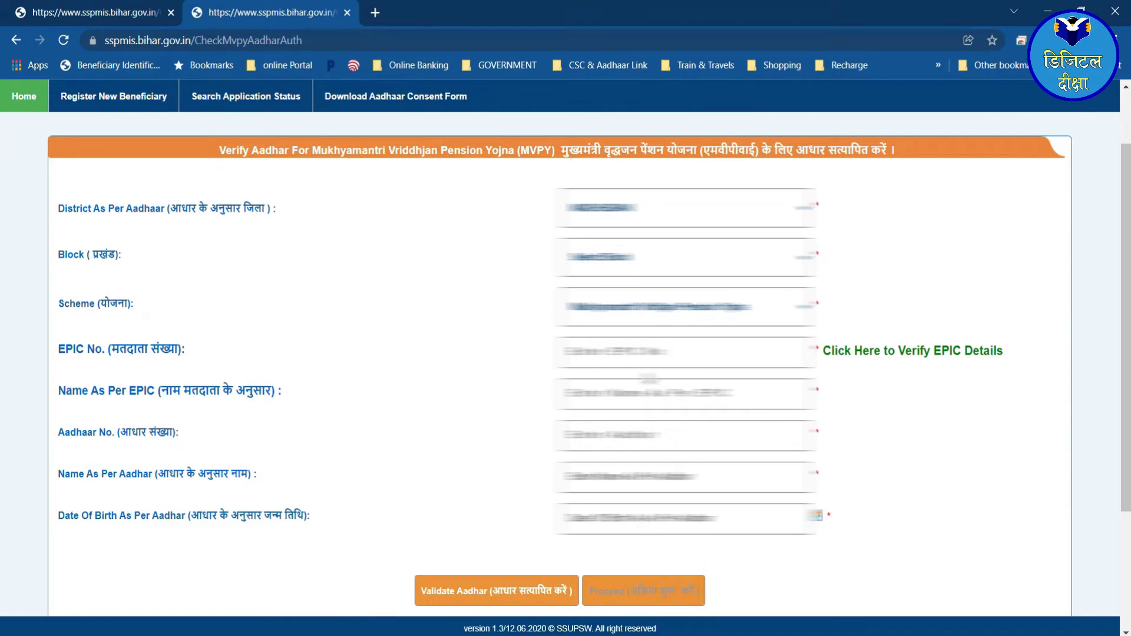
- Enter the EPIC number, name as per EPIC, Aadhaar number and name as per Aadhaar
click(683, 351)
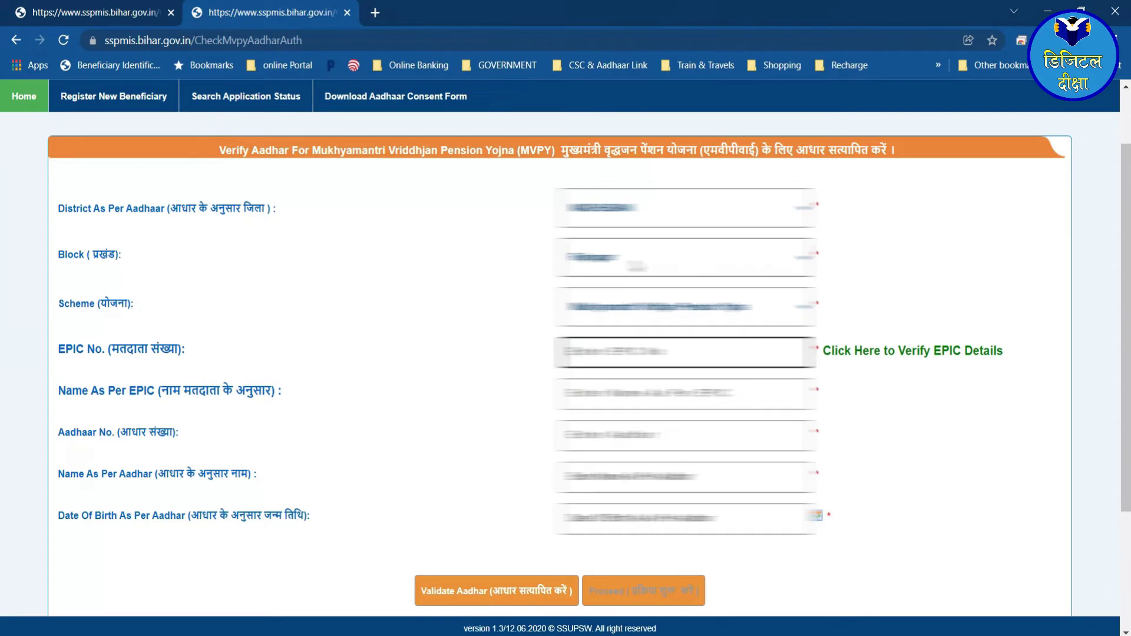
key(Tab)
key(Tab)
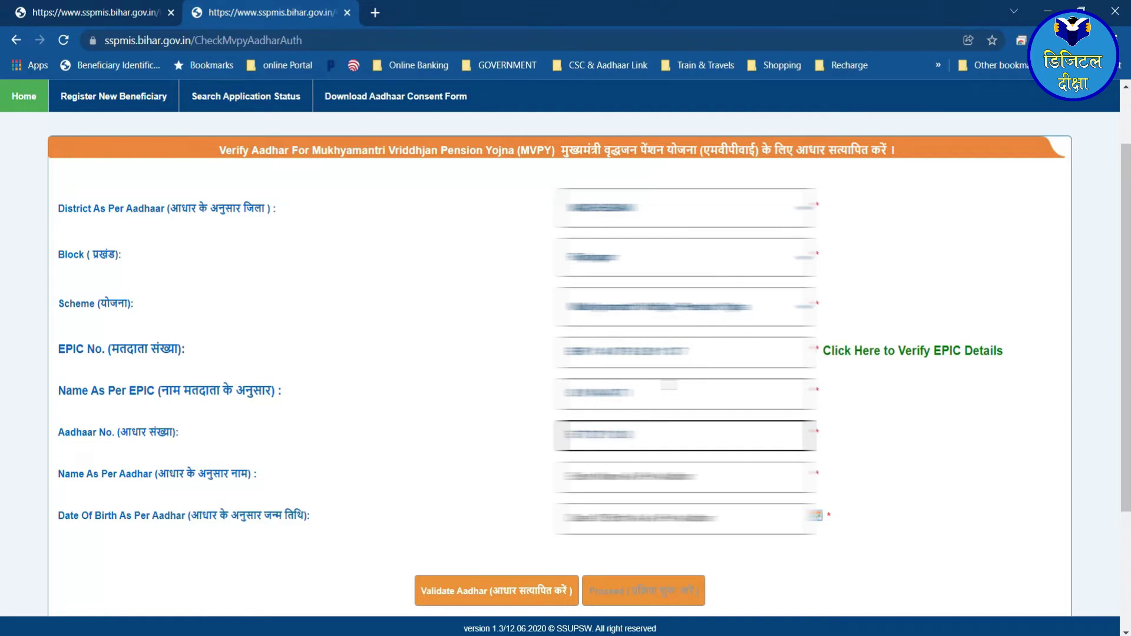
key(Tab)
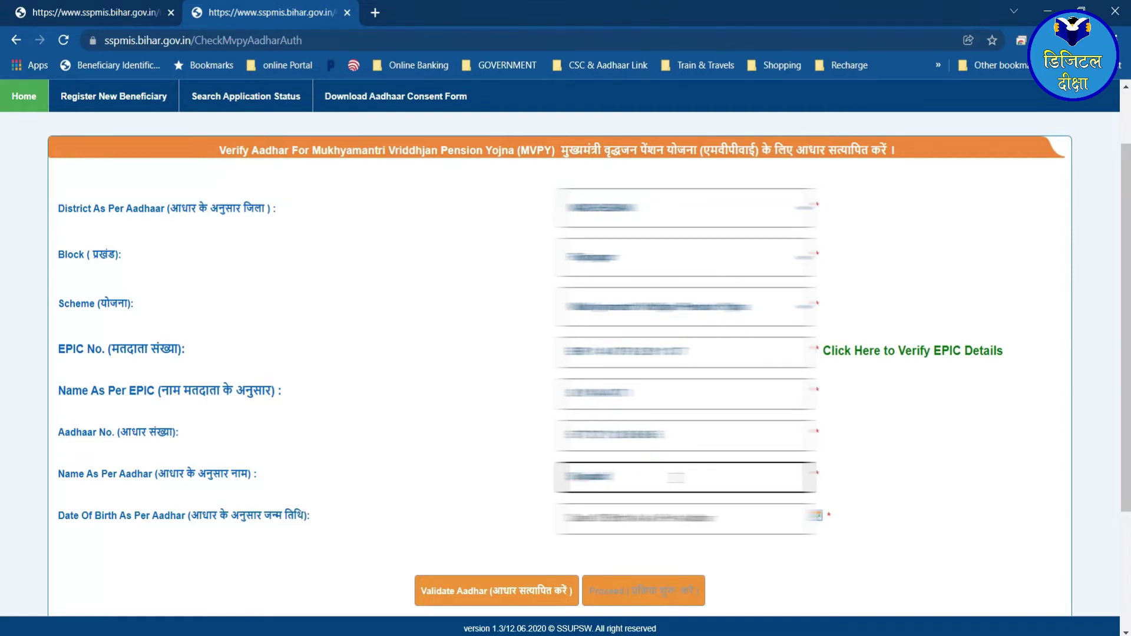
key(Tab)
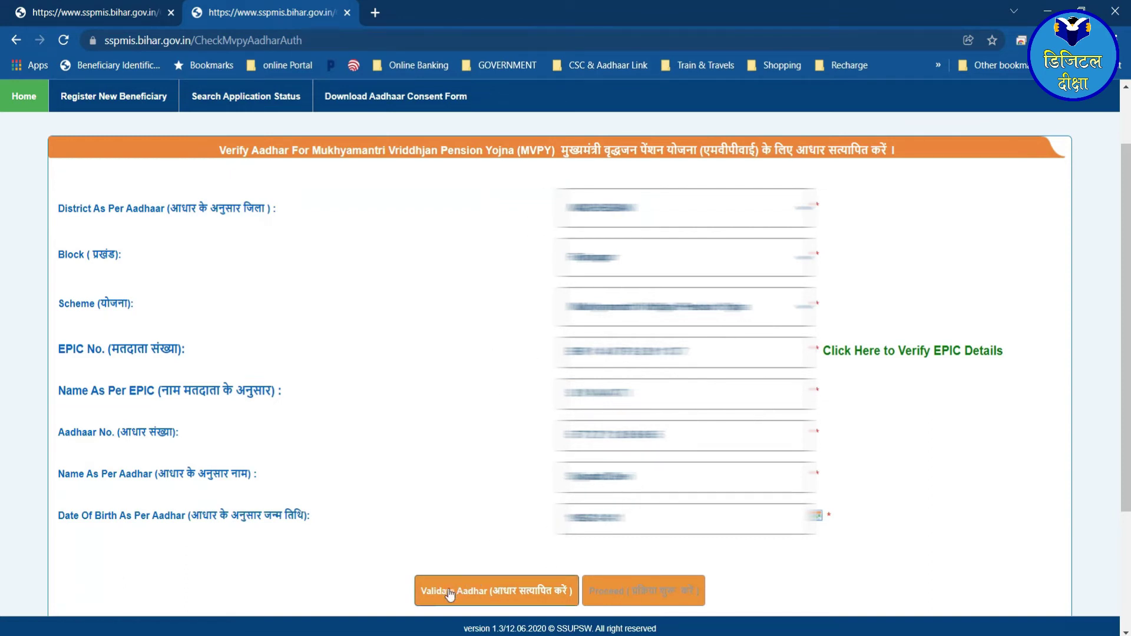
- Validate the Aadhaar details and proceed to the MVPY registration form
click(487, 595)
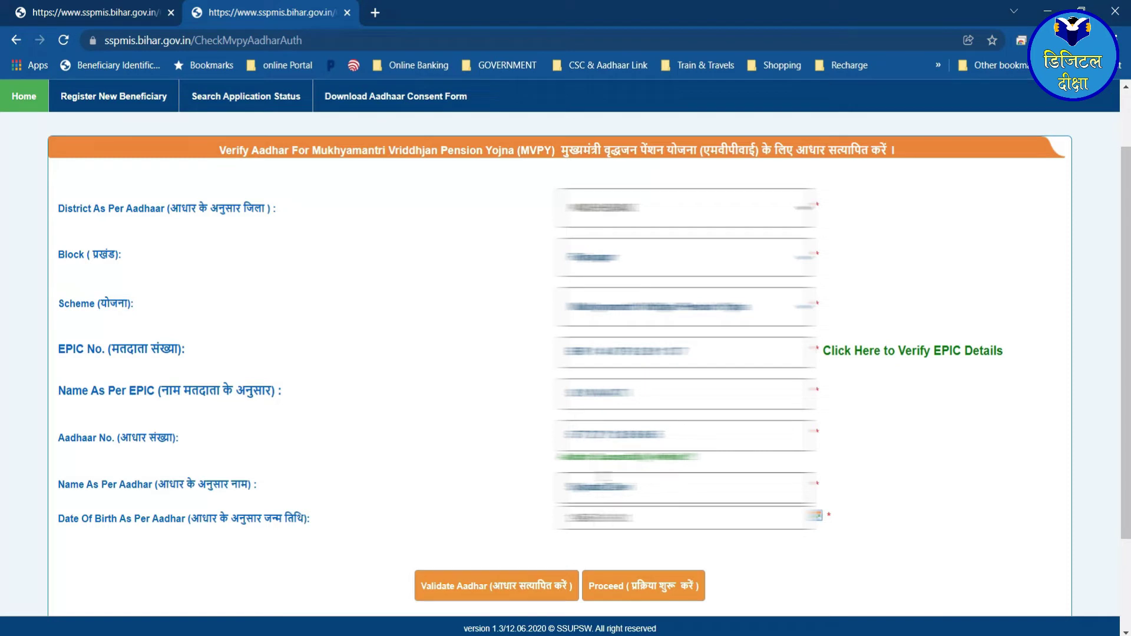
click(636, 591)
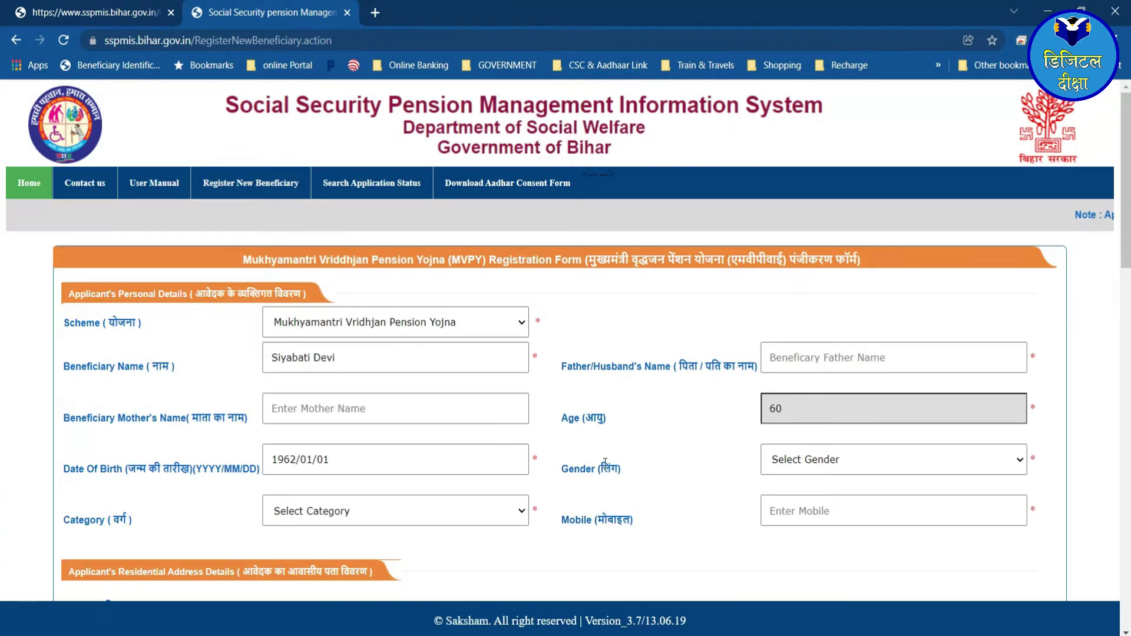
- Enter the beneficiary's father/husband's name
scroll(605, 463, down, 1)
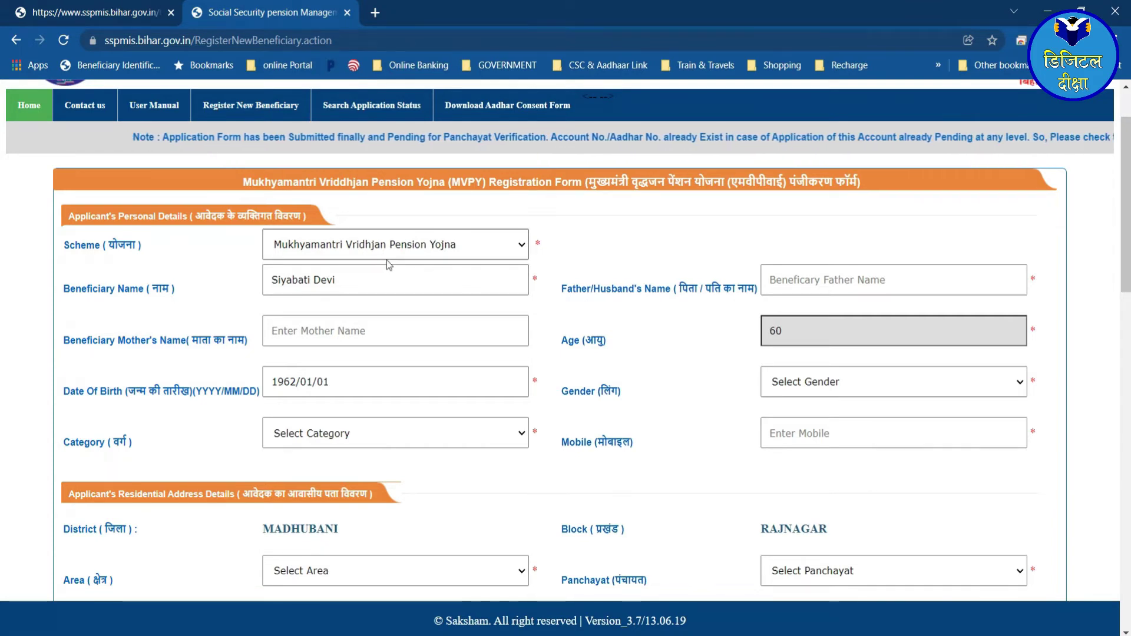
scroll(387, 260, up, 1)
click(816, 359)
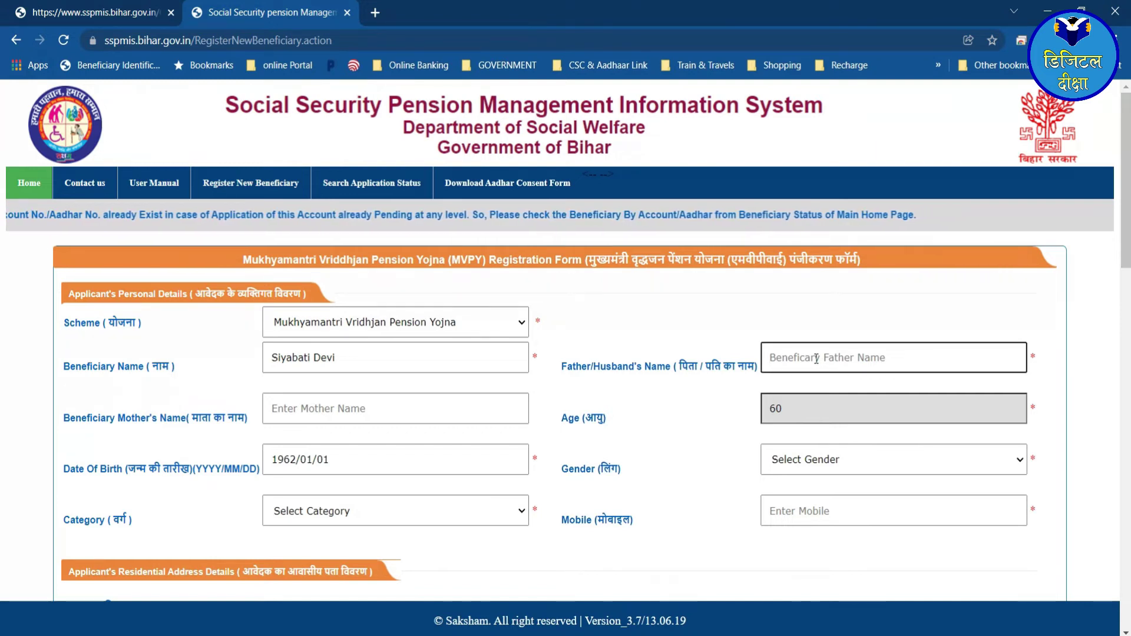
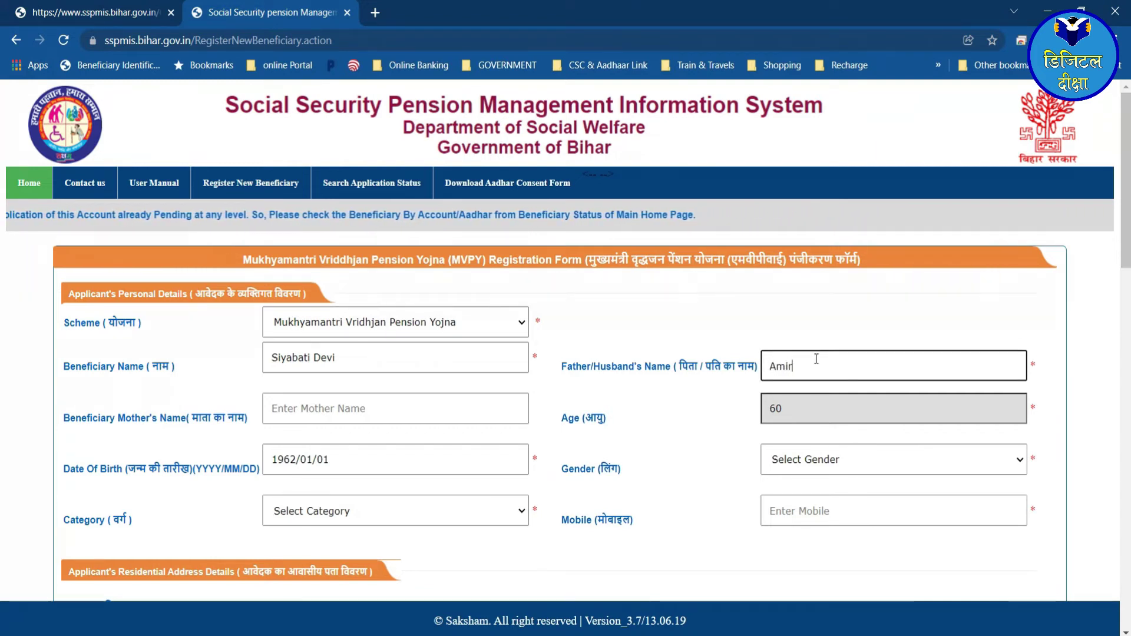
key(Tab)
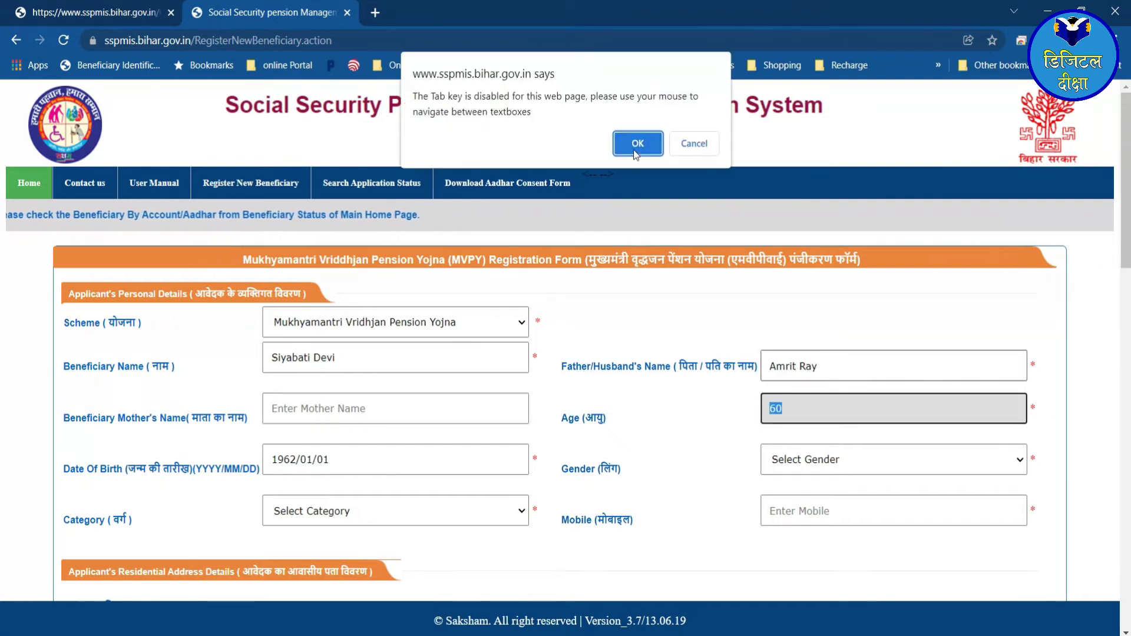
- Dismiss the tab-disabled alert and set gender to Female
key(Return)
click(810, 461)
key(Down)
key(Down)
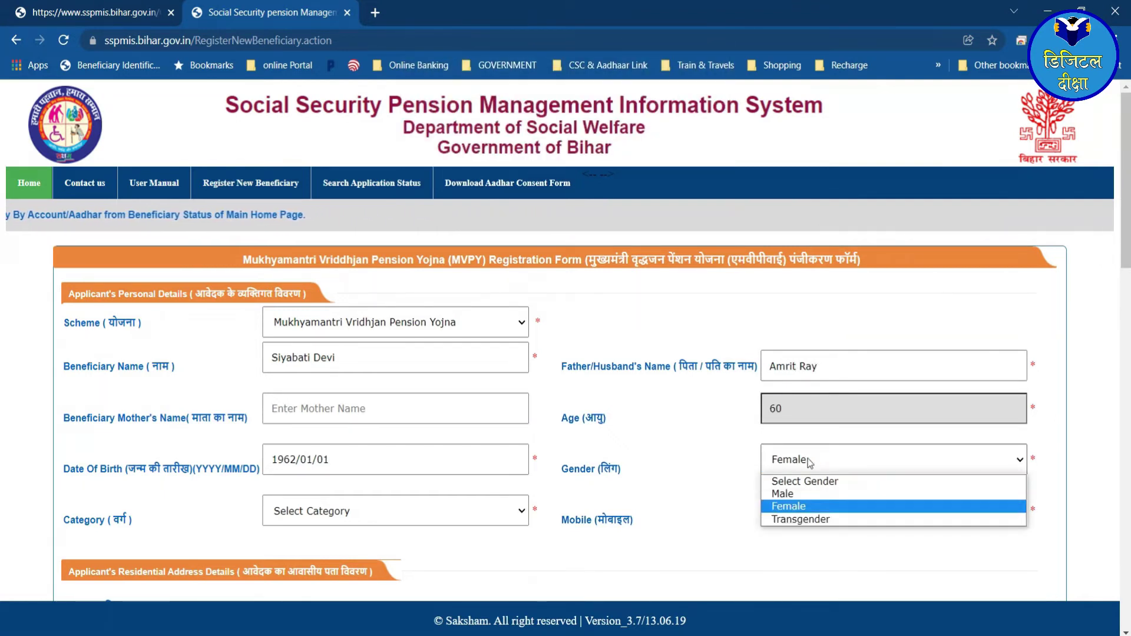
key(Return)
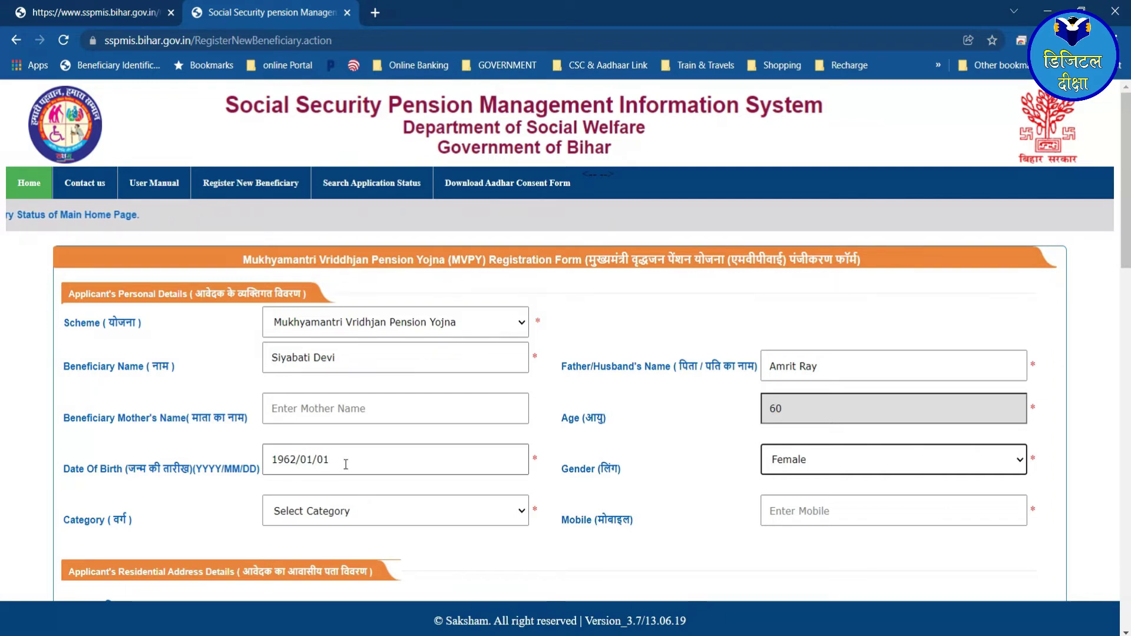
- Set category to EBC and enter the applicant's mobile number
scroll(331, 464, down, 1)
click(342, 436)
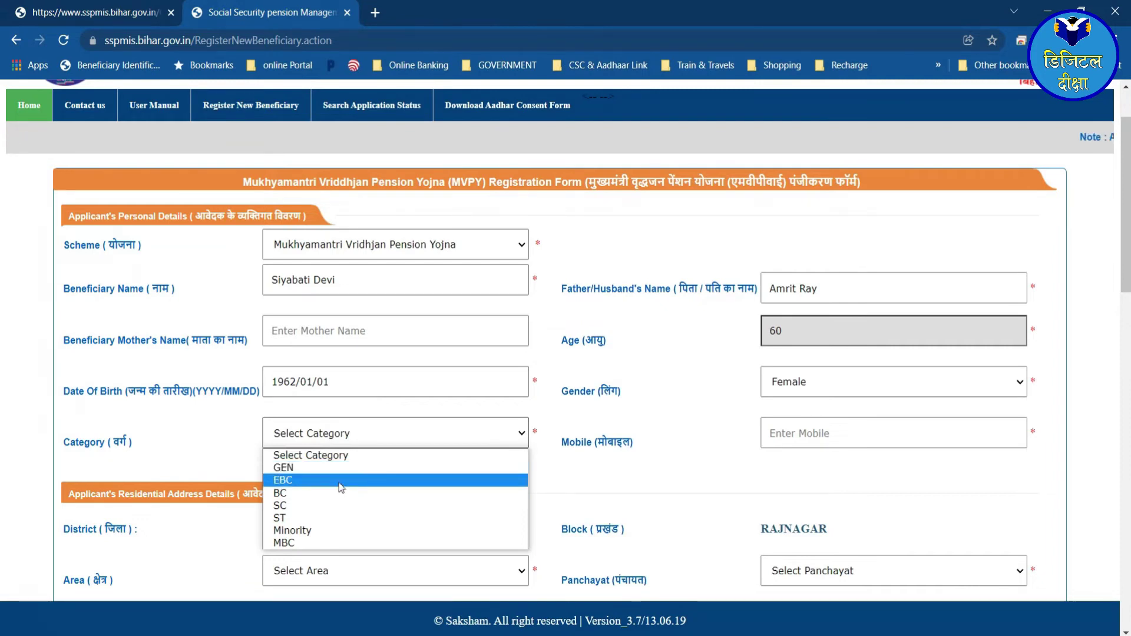
click(338, 482)
click(785, 442)
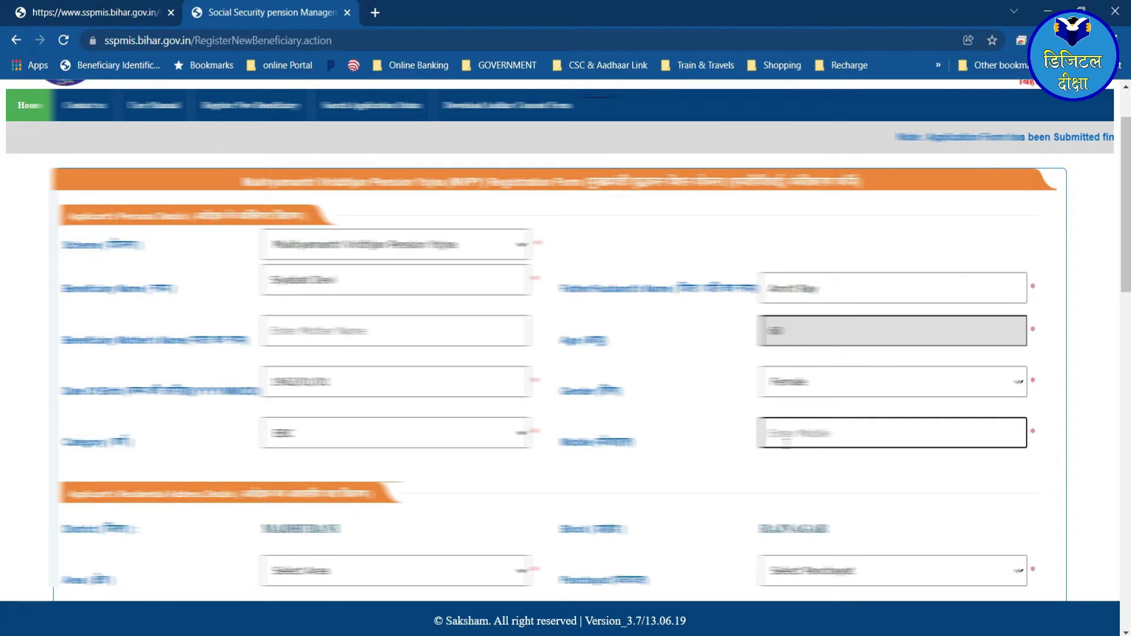
- Set area to RURAL, keep panchayat SIGAUNA NORTH, and pick the third village
scroll(560, 354, down, 3)
click(394, 415)
click(395, 415)
click(395, 415)
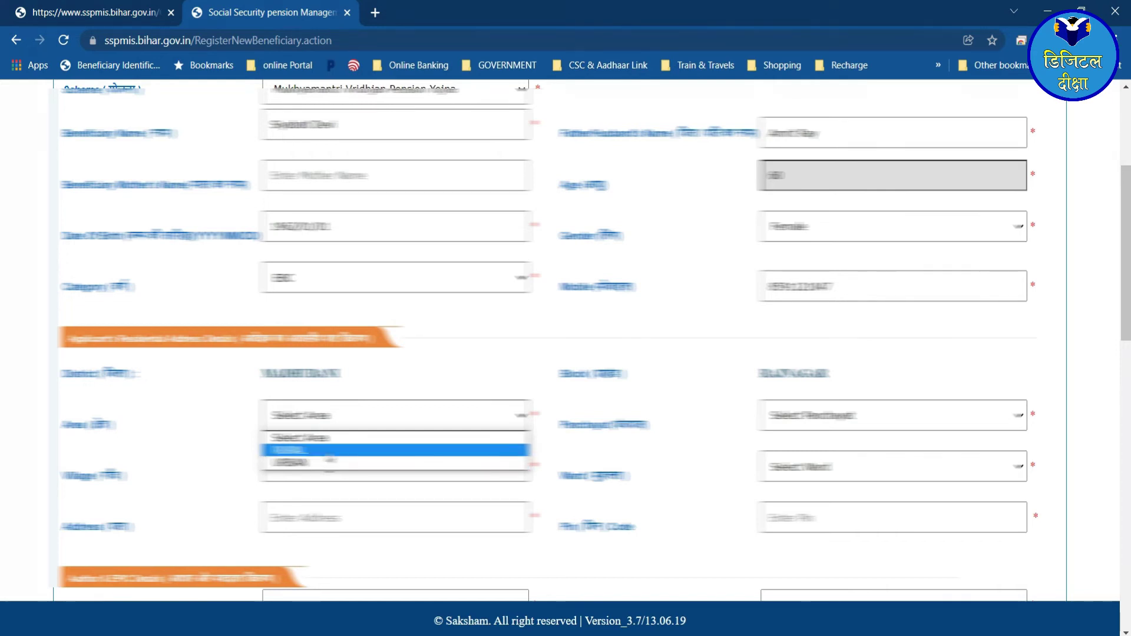
click(329, 450)
click(783, 423)
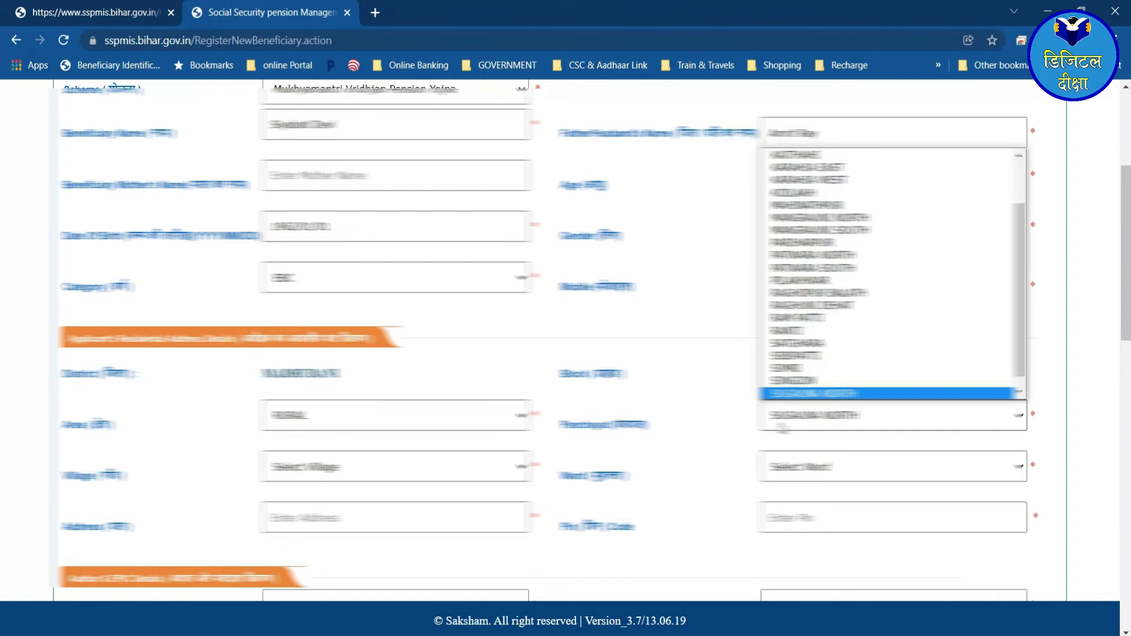
click(782, 429)
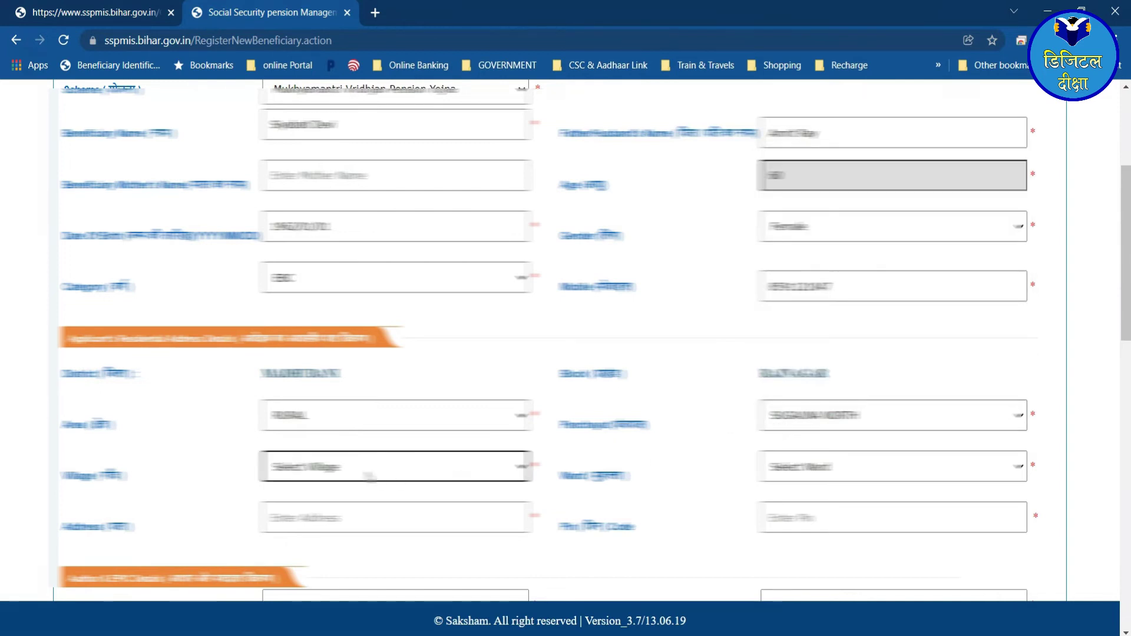
click(365, 474)
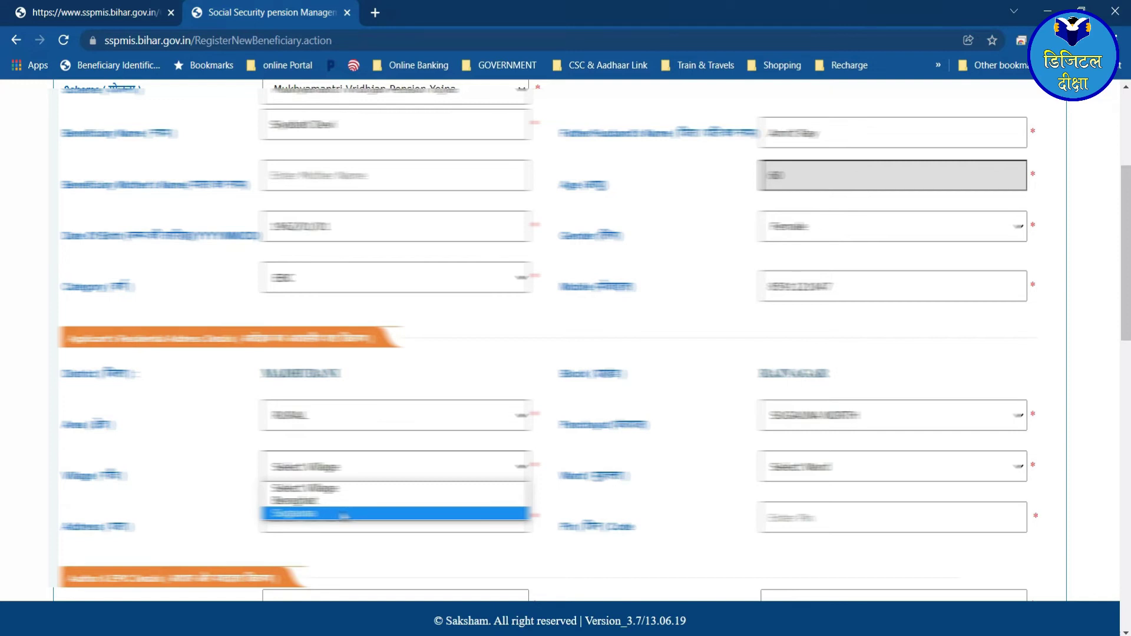
click(343, 514)
click(825, 470)
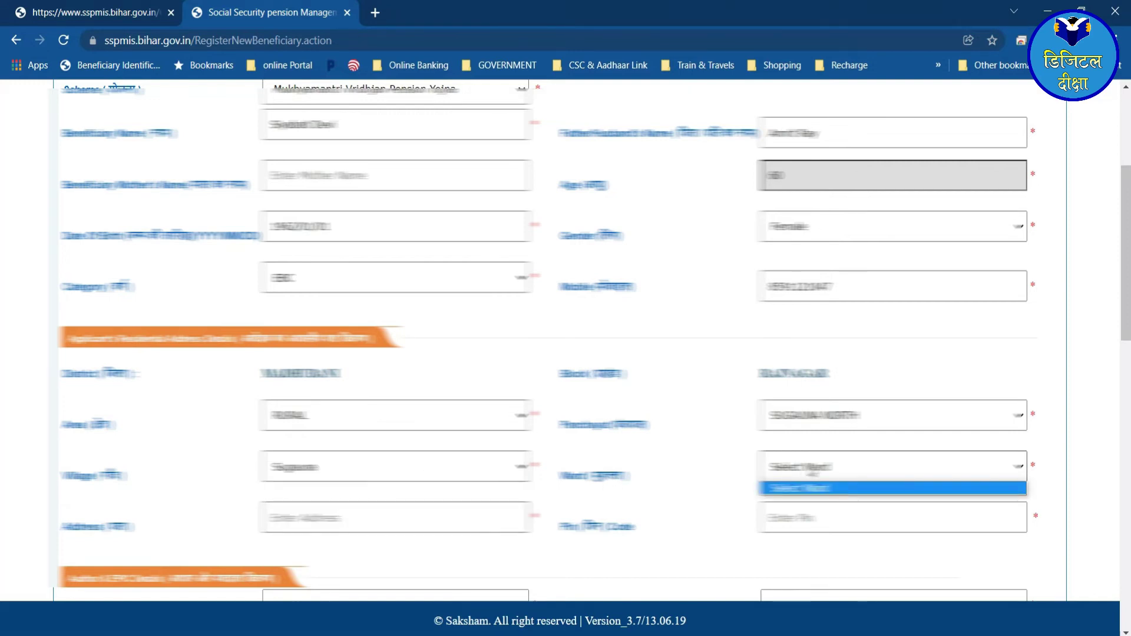
click(634, 480)
scroll(671, 482, down, 1)
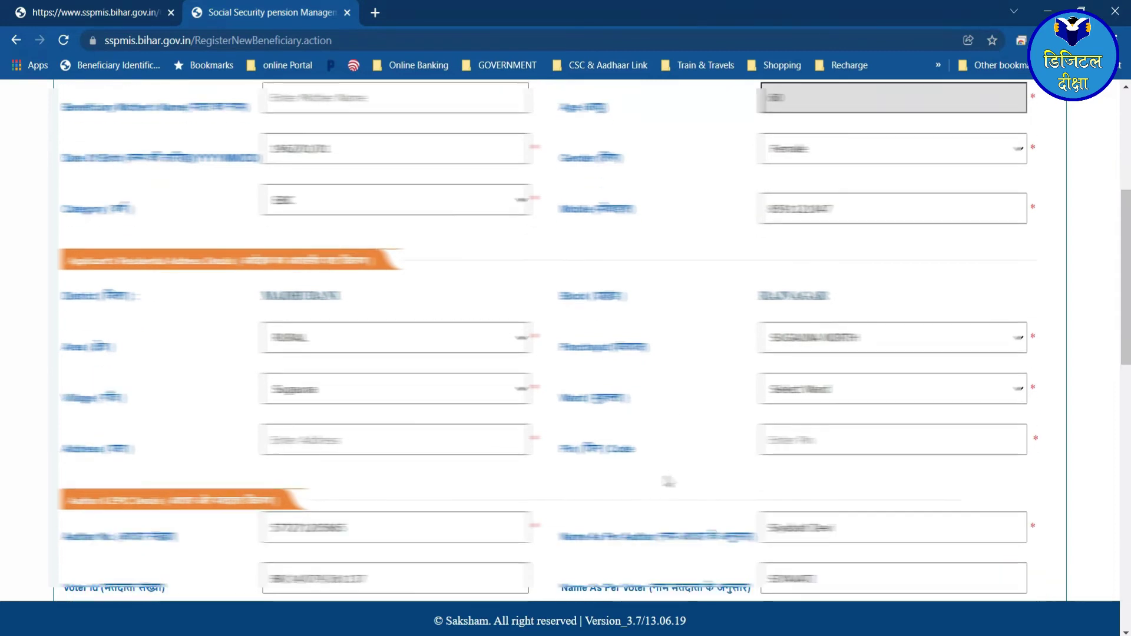
- Type the beneficiary's village, district and PIN address with an 'At-' prefix, then open the Bank Name list
click(787, 392)
click(722, 391)
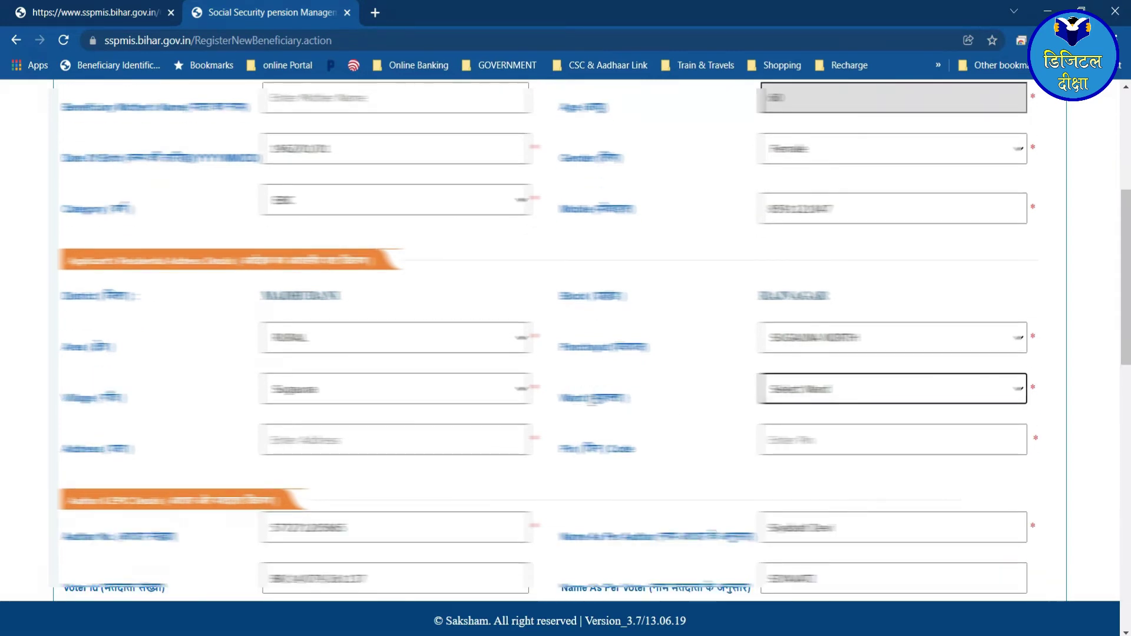
click(312, 445)
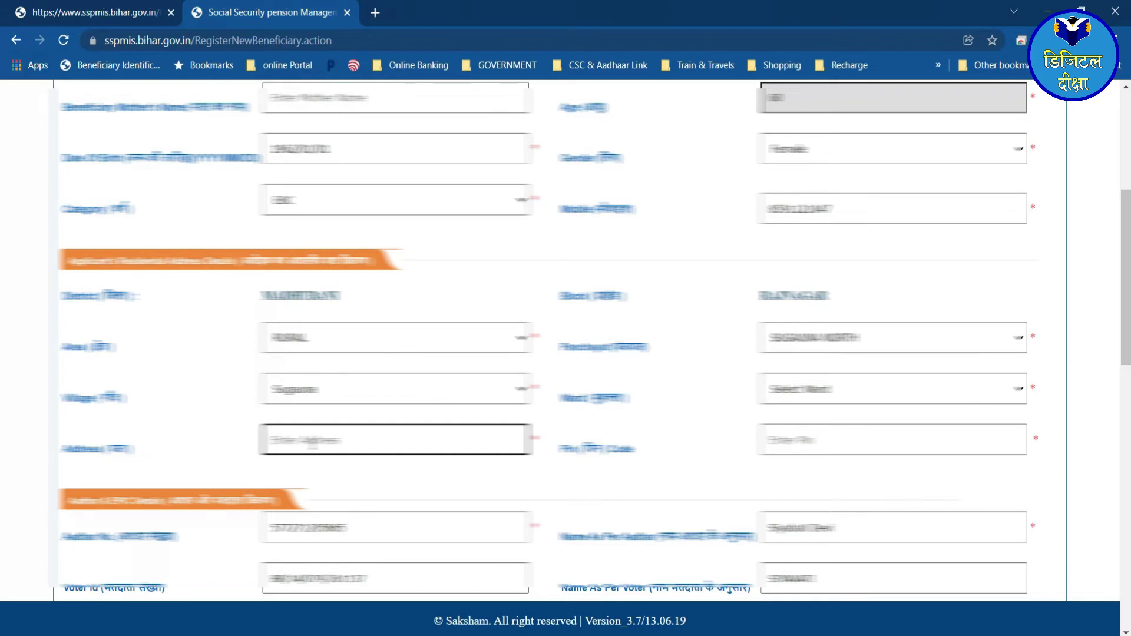
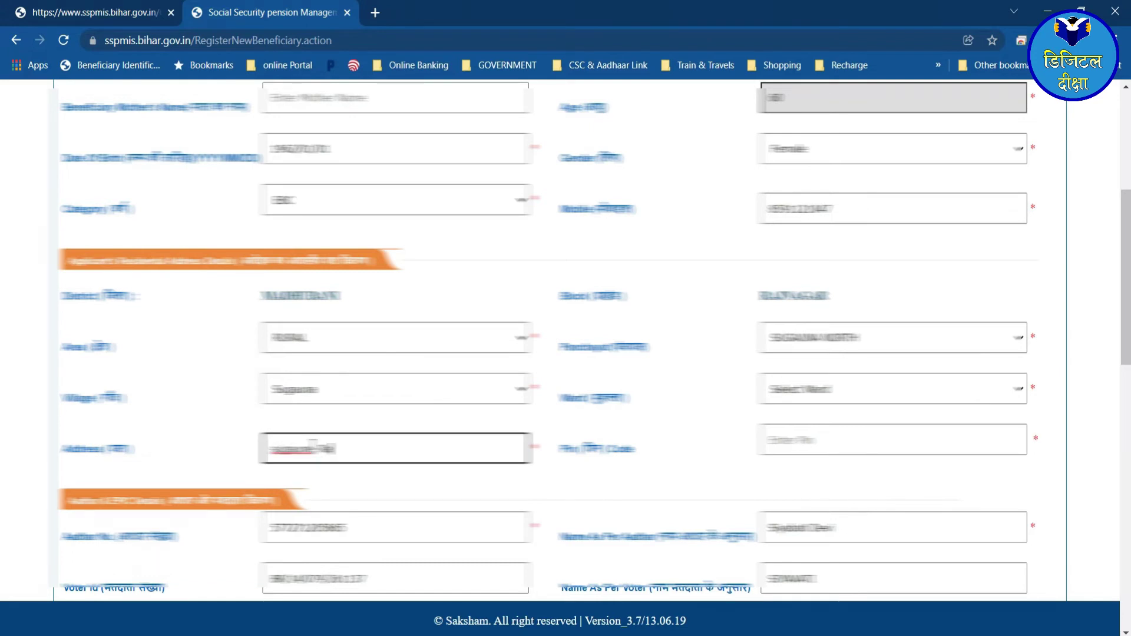
click(268, 448)
text(At-)
scroll(566, 342, down, 7)
click(400, 272)
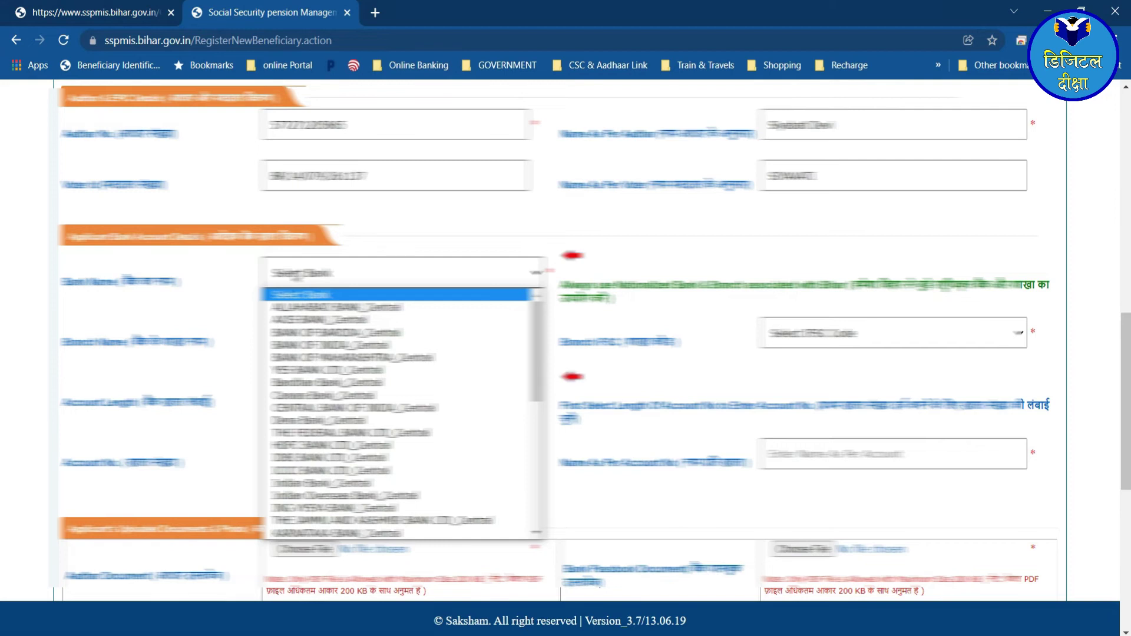
- Choose the bank from the list and enter Bhagalpur as the branch
key(Down)
key(Down)
key(Down)
key(Down)
key(Down)
key(Down)
key(Down)
key(Down)
key(Down)
key(Down)
key(Down)
key(Down)
key(Down)
key(Down)
key(Down)
key(Down)
key(Down)
key(Down)
key(Down)
key(Down)
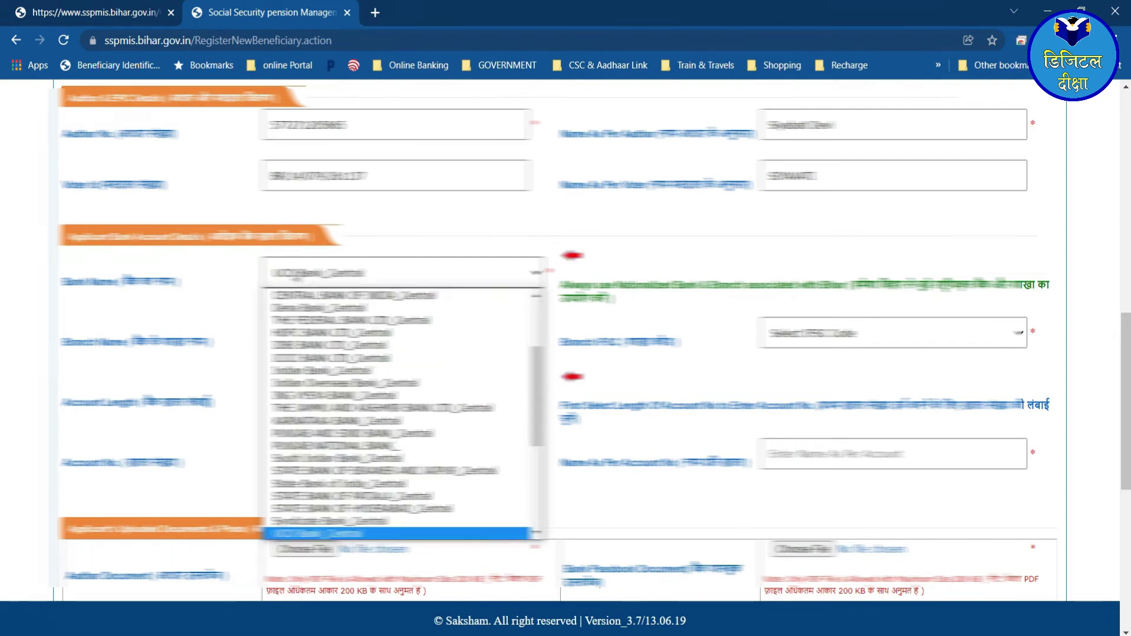
key(Return)
text(Bhagal)
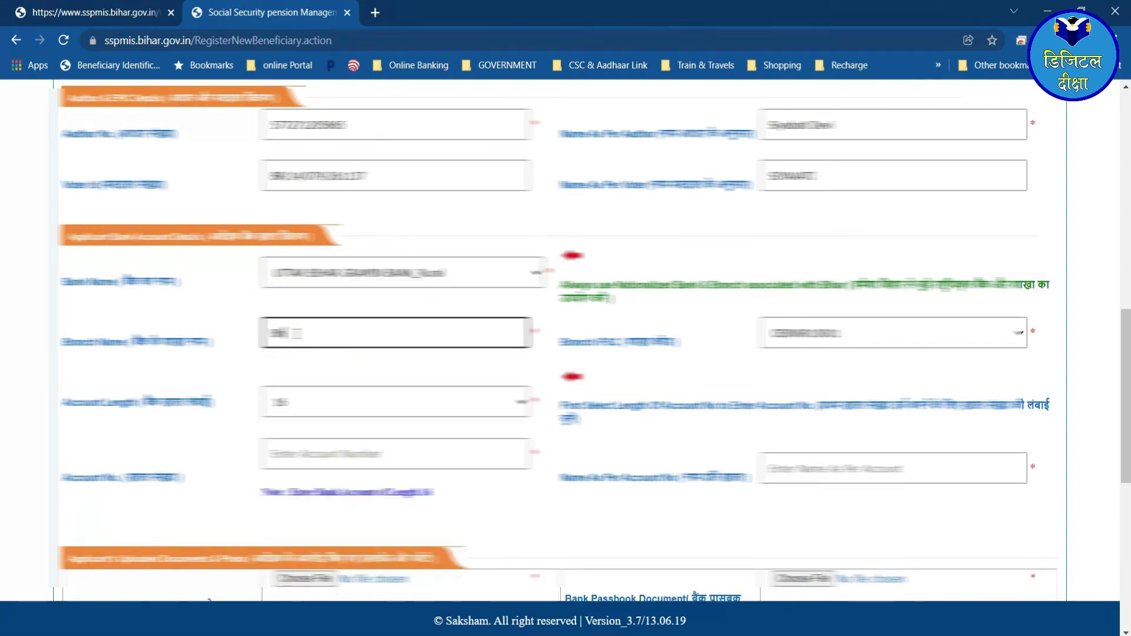
text(pur)
key(Tab)
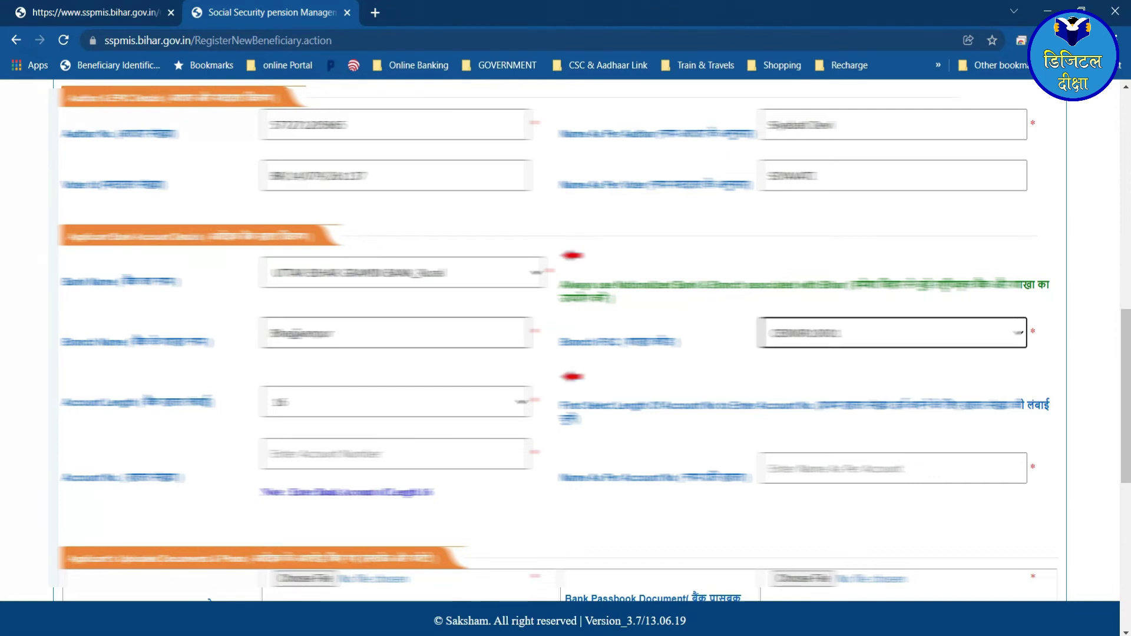
- Enter the bank account number and the account holder's name
click(314, 438)
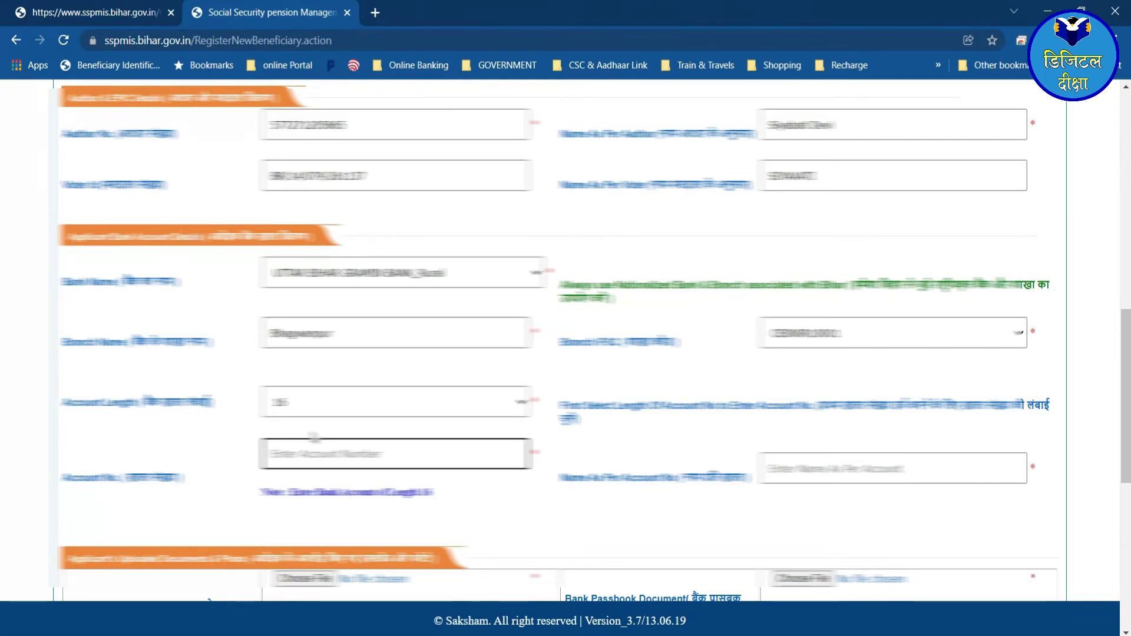
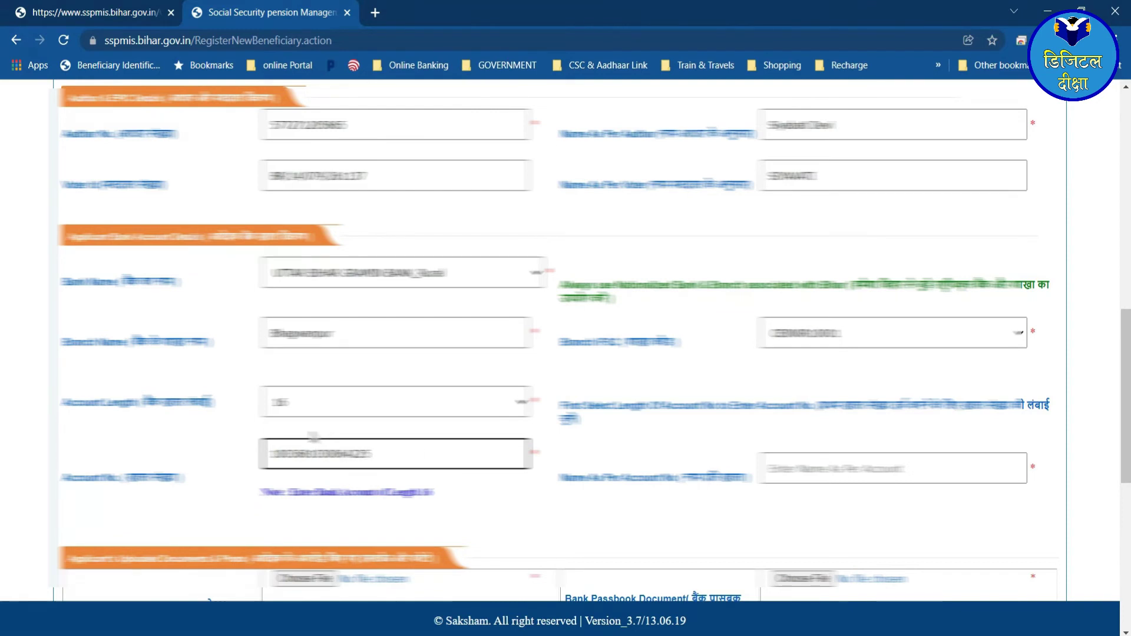
key(Tab)
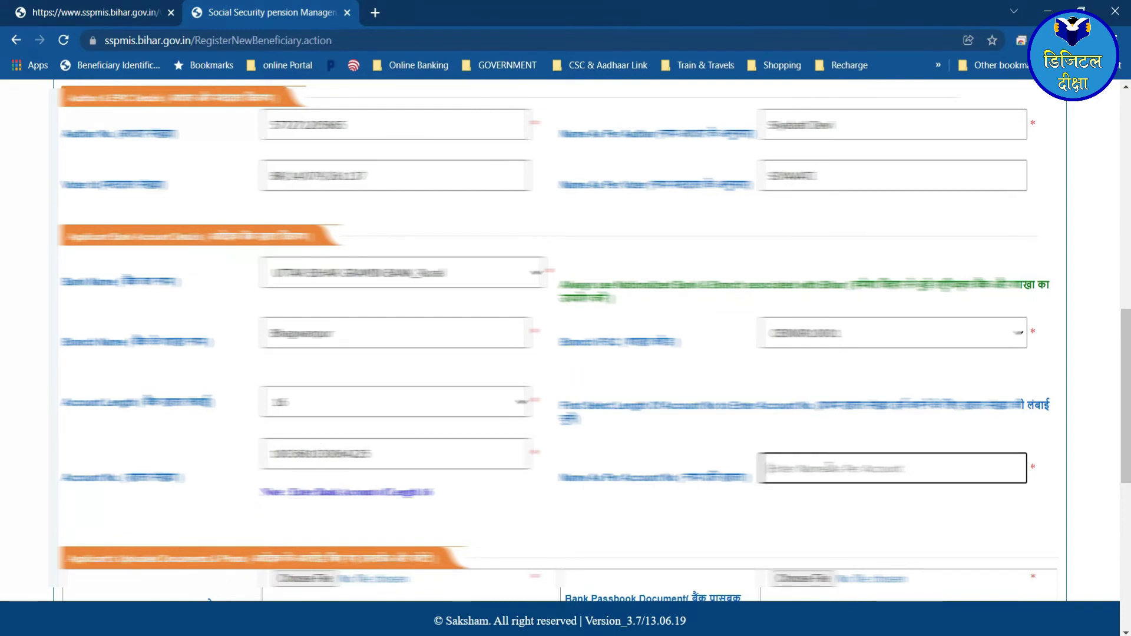
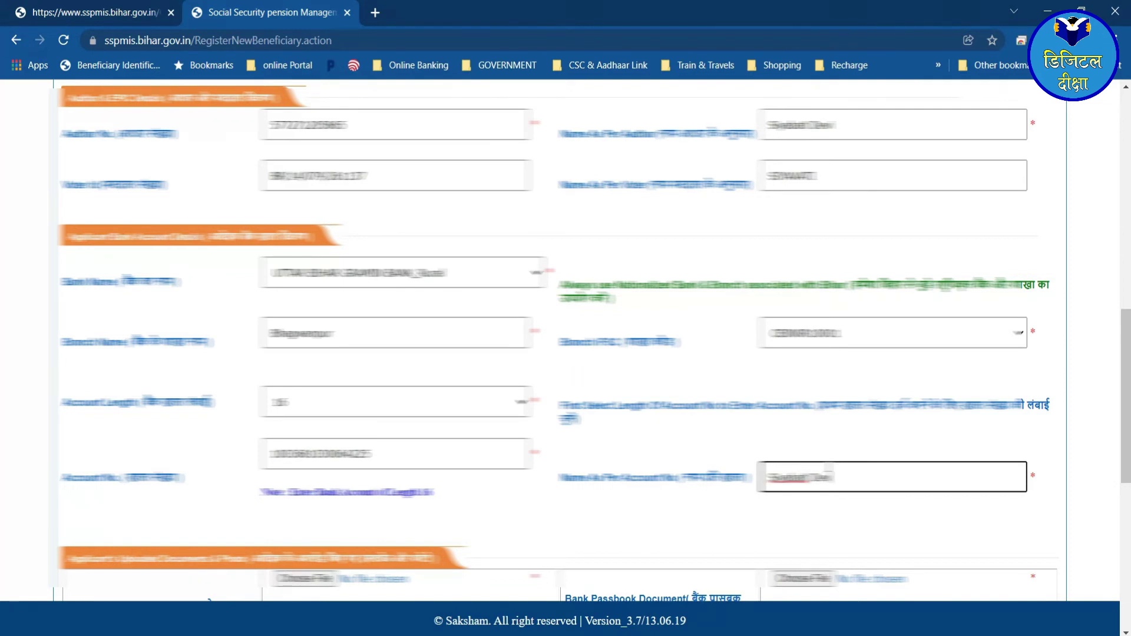
scroll(829, 469, up, 10)
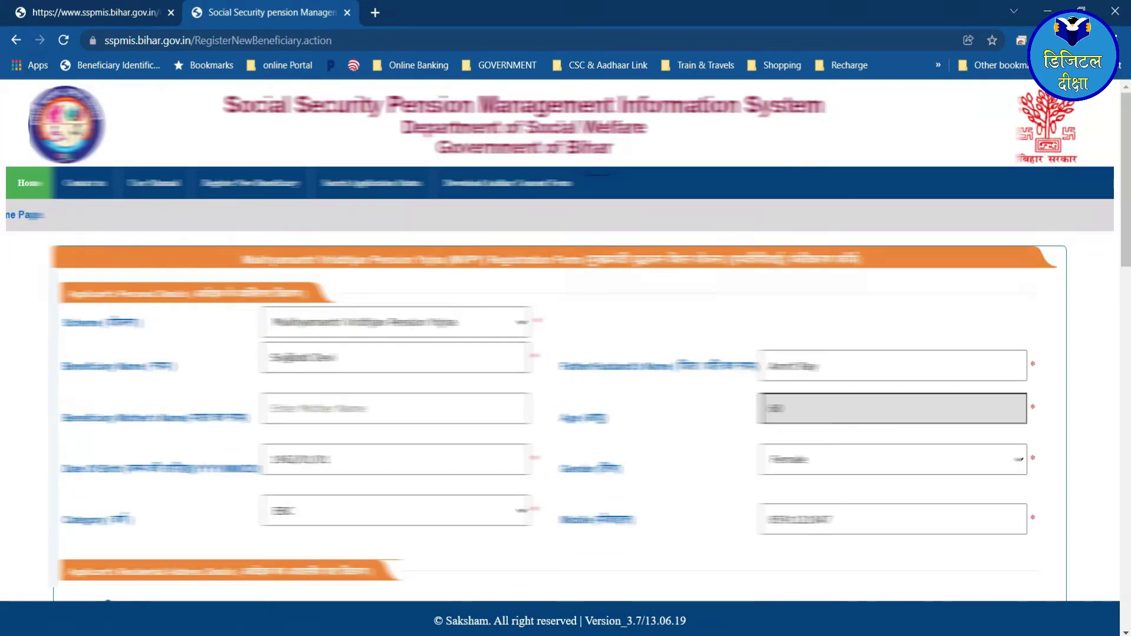
scroll(242, 228, down, 6)
scroll(222, 356, down, 1)
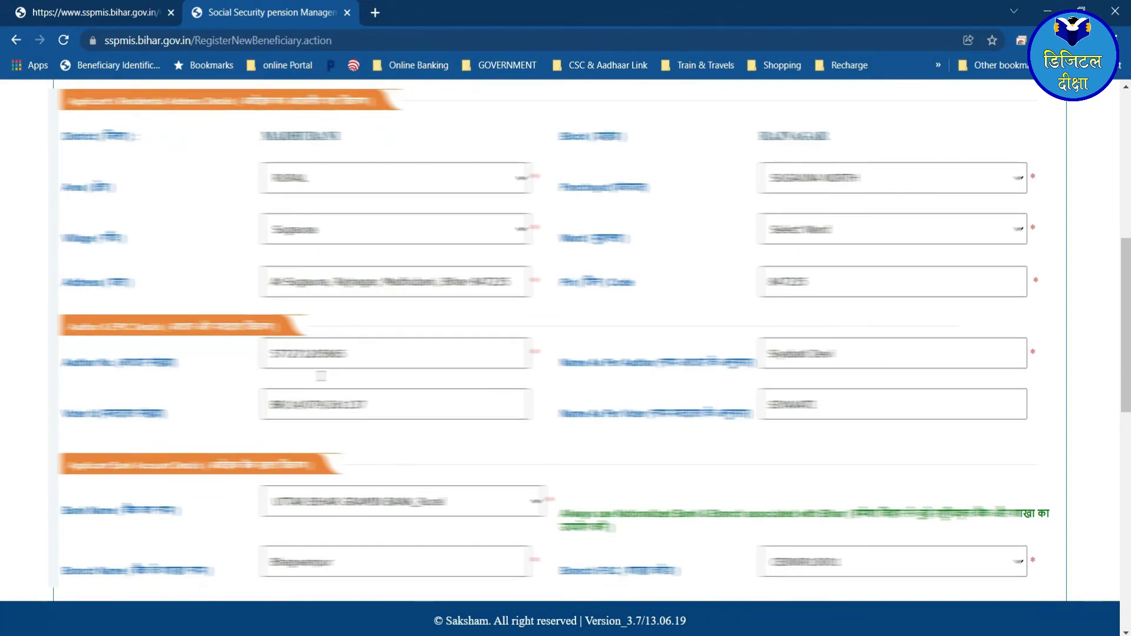
scroll(247, 318, down, 3)
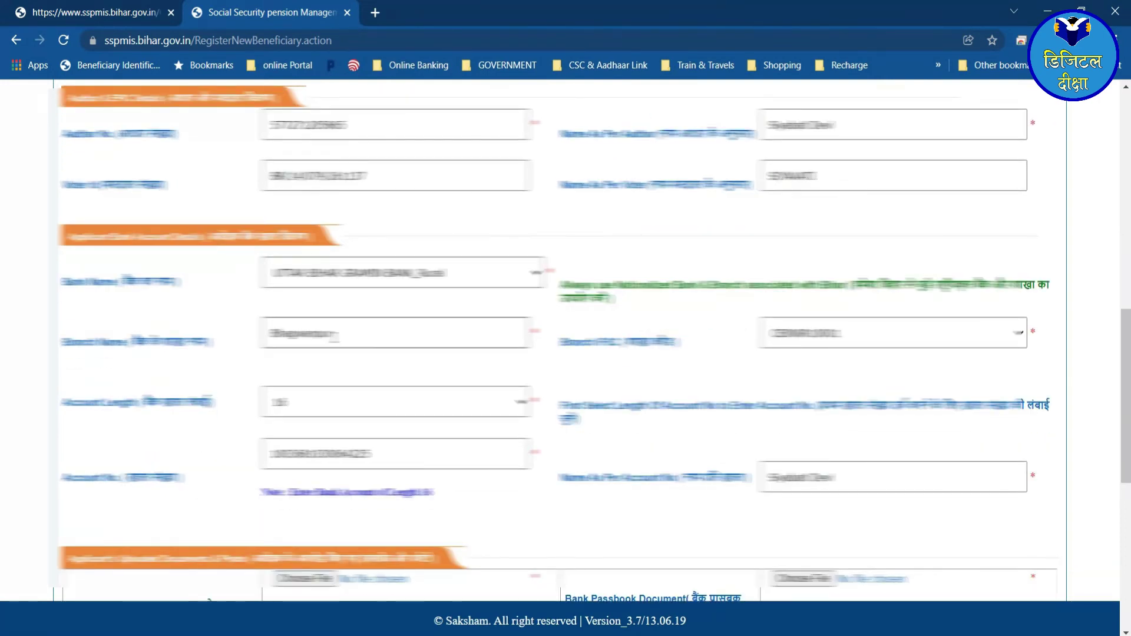
scroll(467, 399, down, 3)
scroll(117, 352, down, 1)
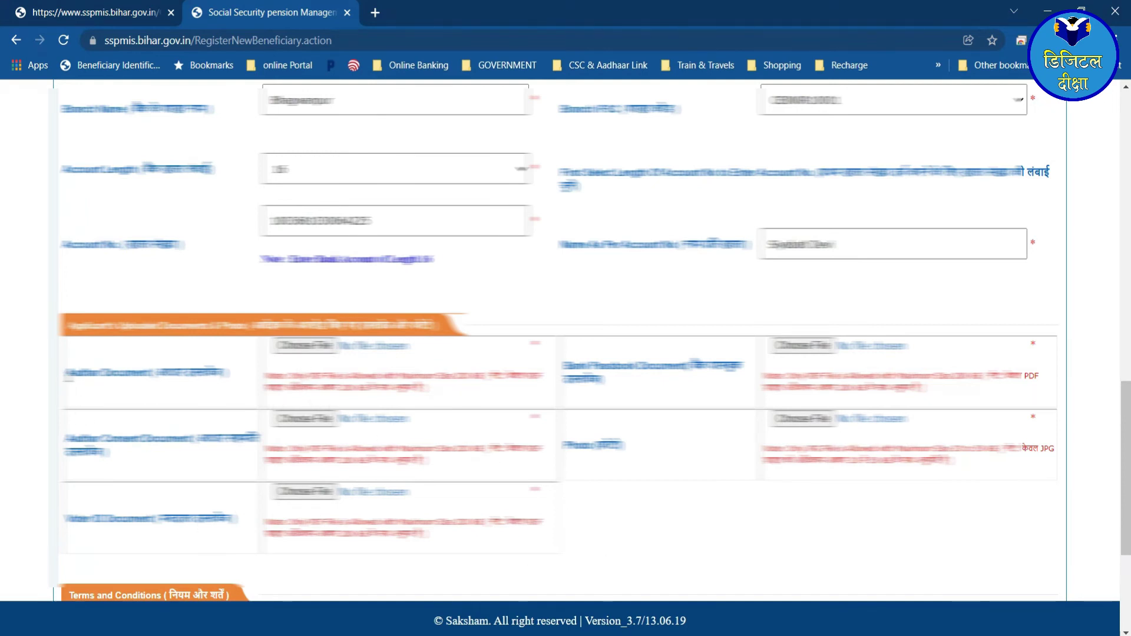
scroll(211, 452, down, 4)
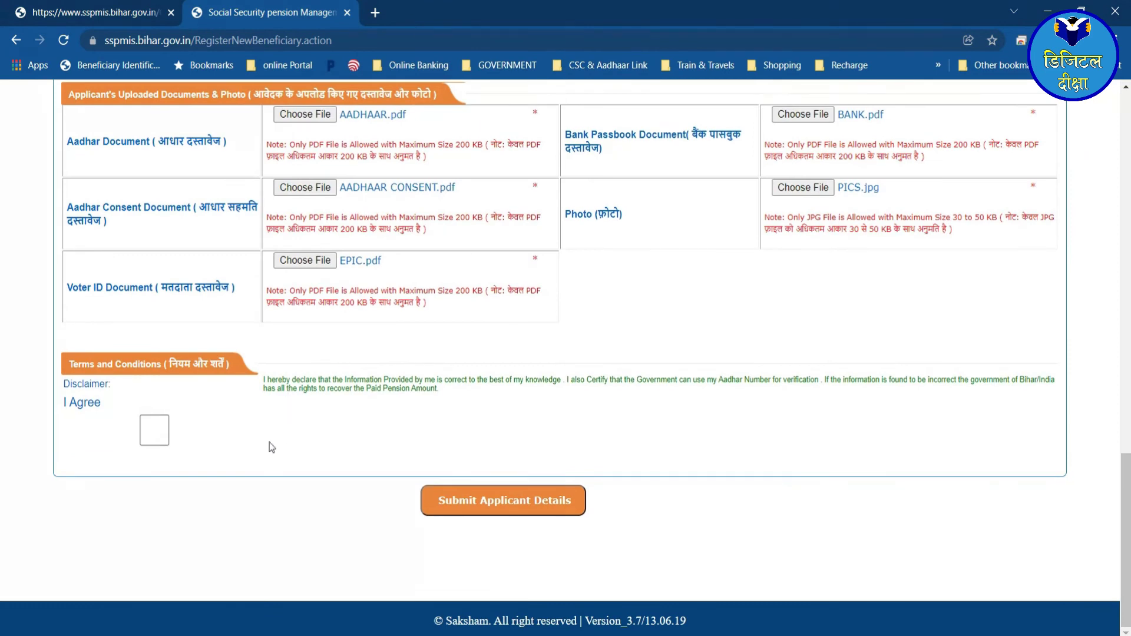
- Tick the I Agree declaration, submit the applicant details and confirm with OK
click(153, 436)
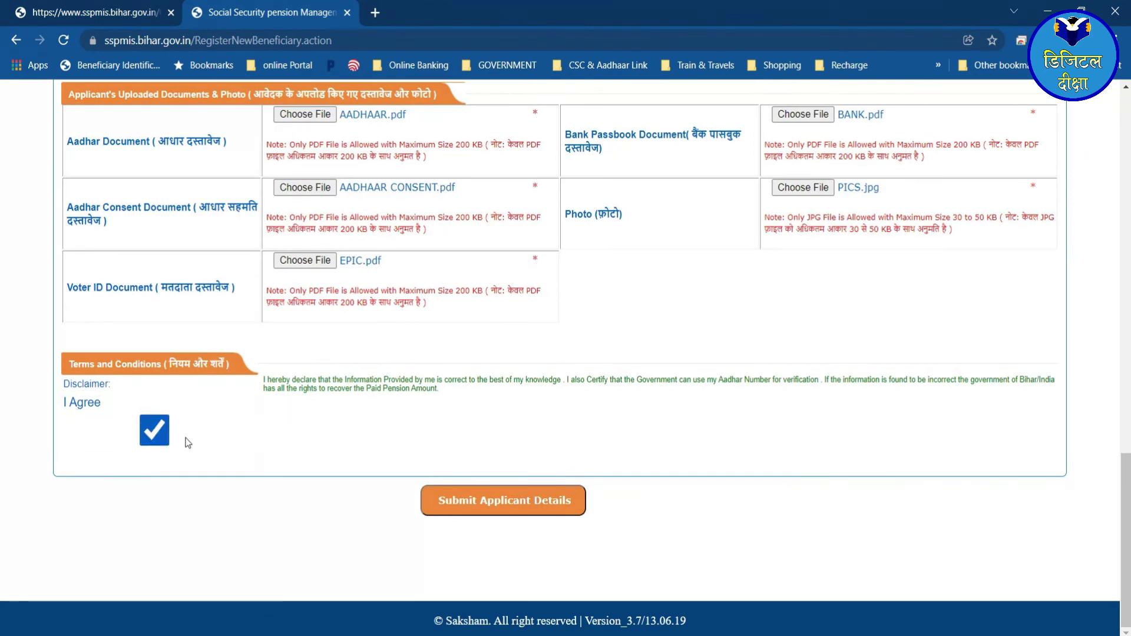
click(511, 499)
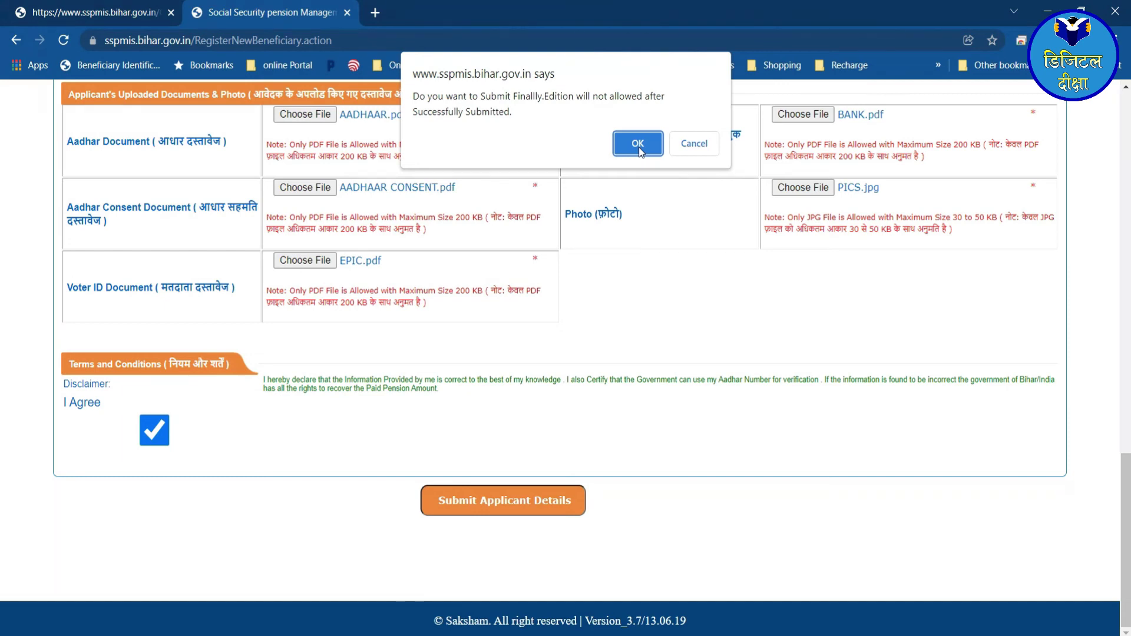
click(654, 144)
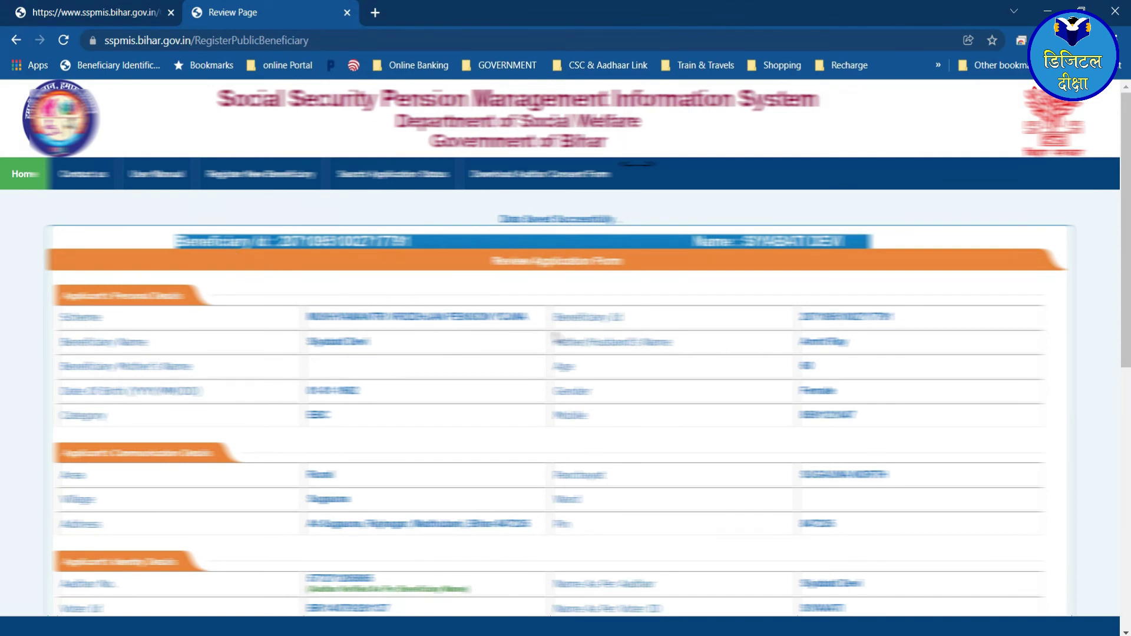
- Review the entered details on the Review Page, then Final Submit and confirm with OK
scroll(533, 434, down, 10)
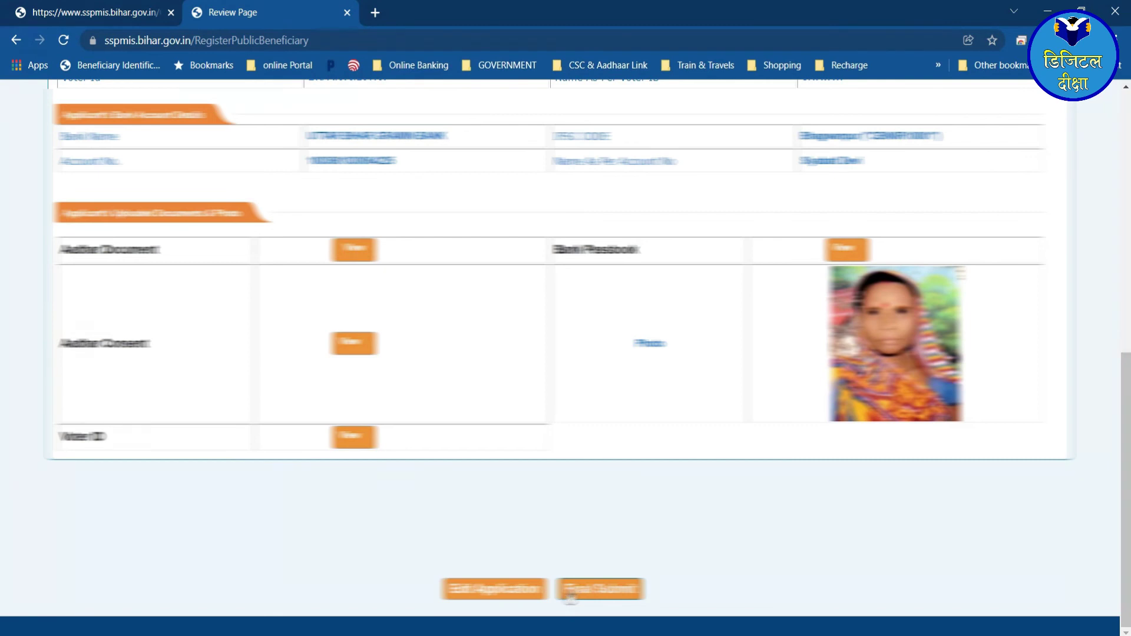
scroll(532, 458, up, 3)
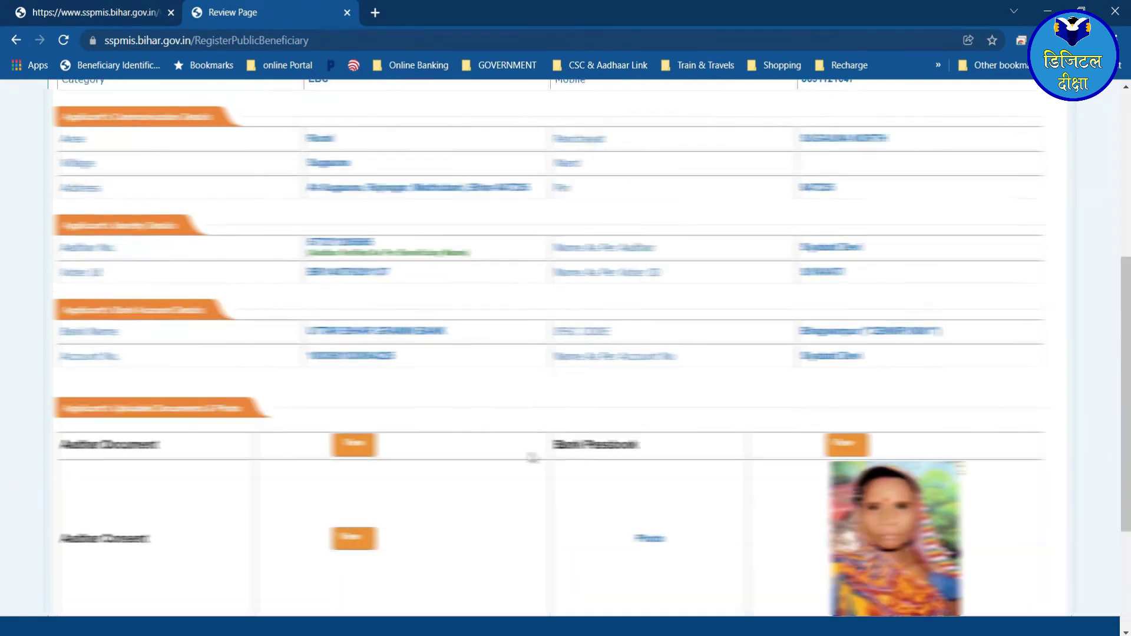
scroll(532, 458, up, 5)
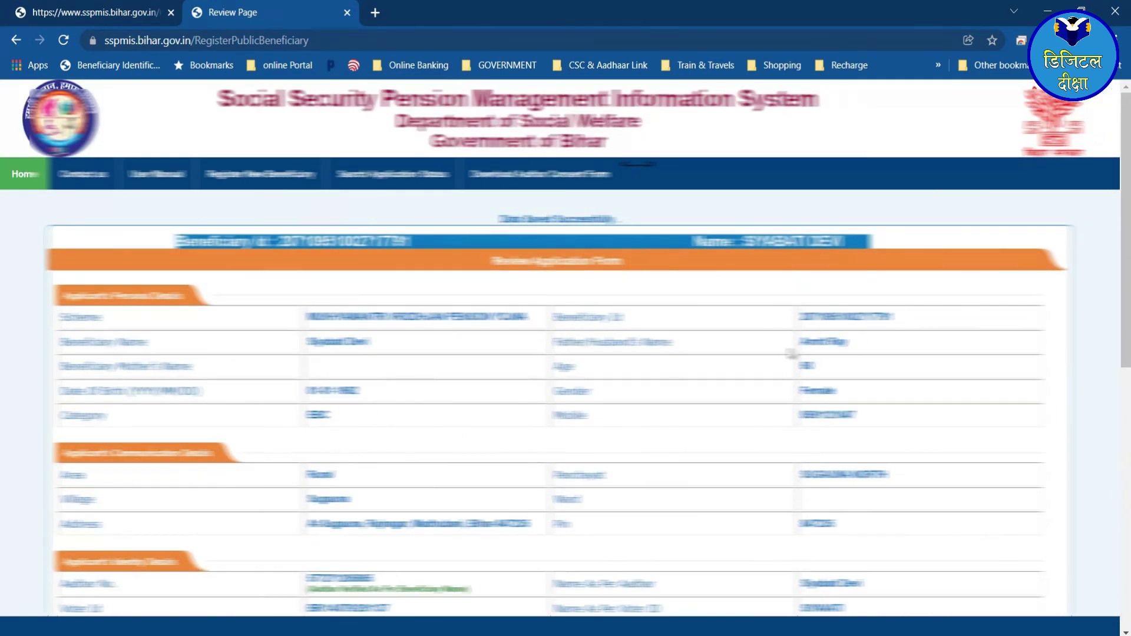
scroll(471, 465, down, 8)
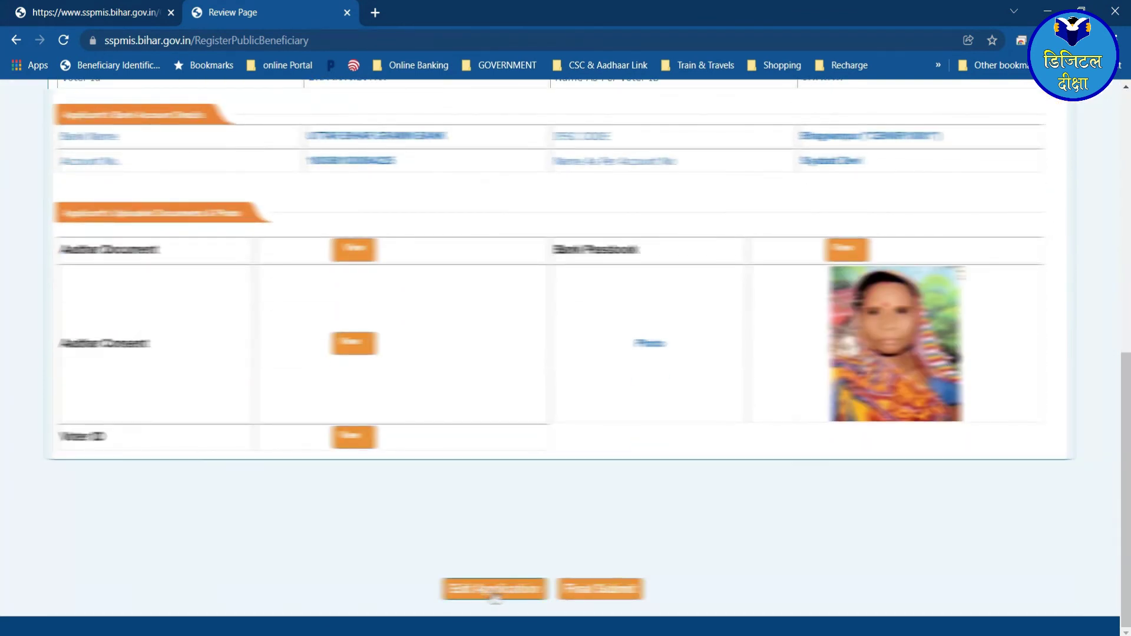
scroll(575, 355, up, 8)
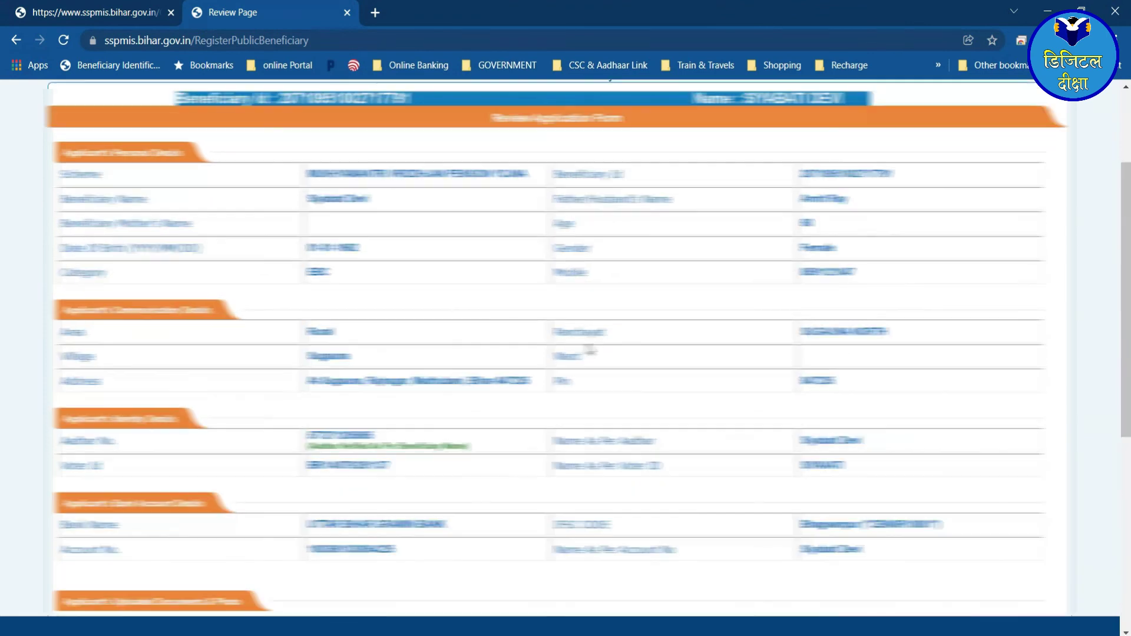
scroll(675, 514, down, 8)
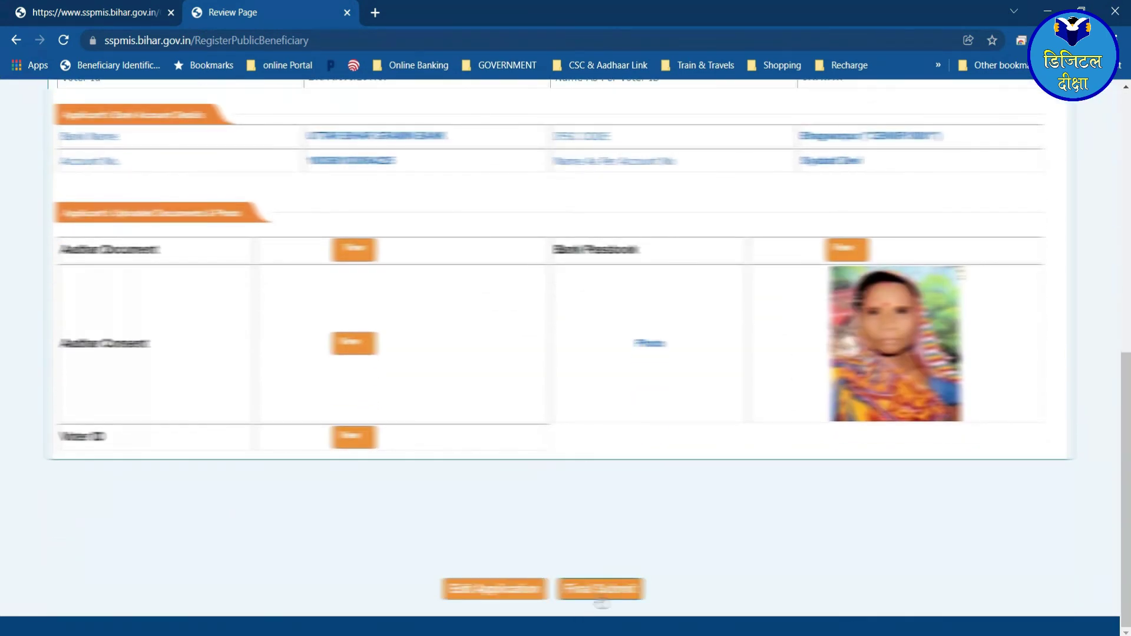
click(601, 596)
click(644, 143)
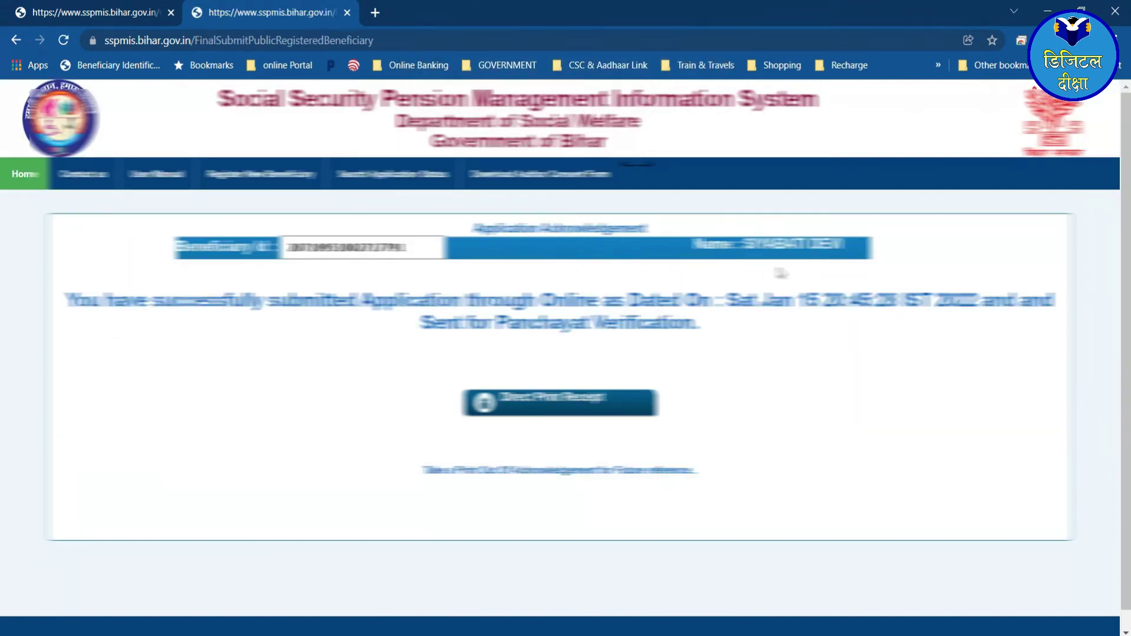
- Check the Beneficiary ID and success message, then download and open the receipt PDF via Direct Print Receipt
drag(287, 247, 394, 247)
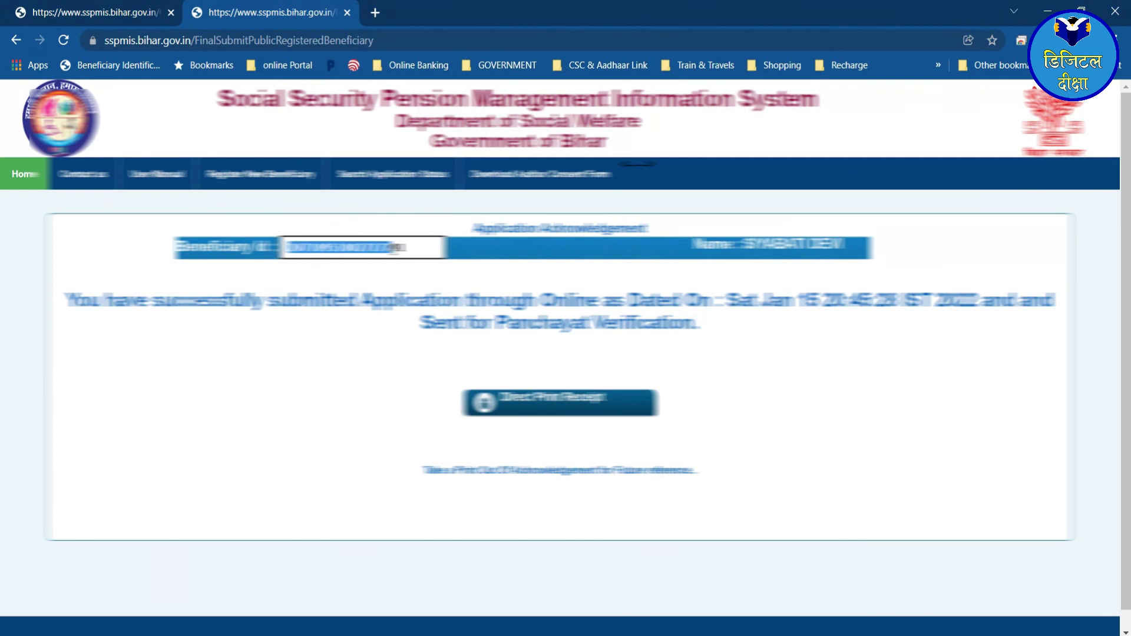
click(404, 247)
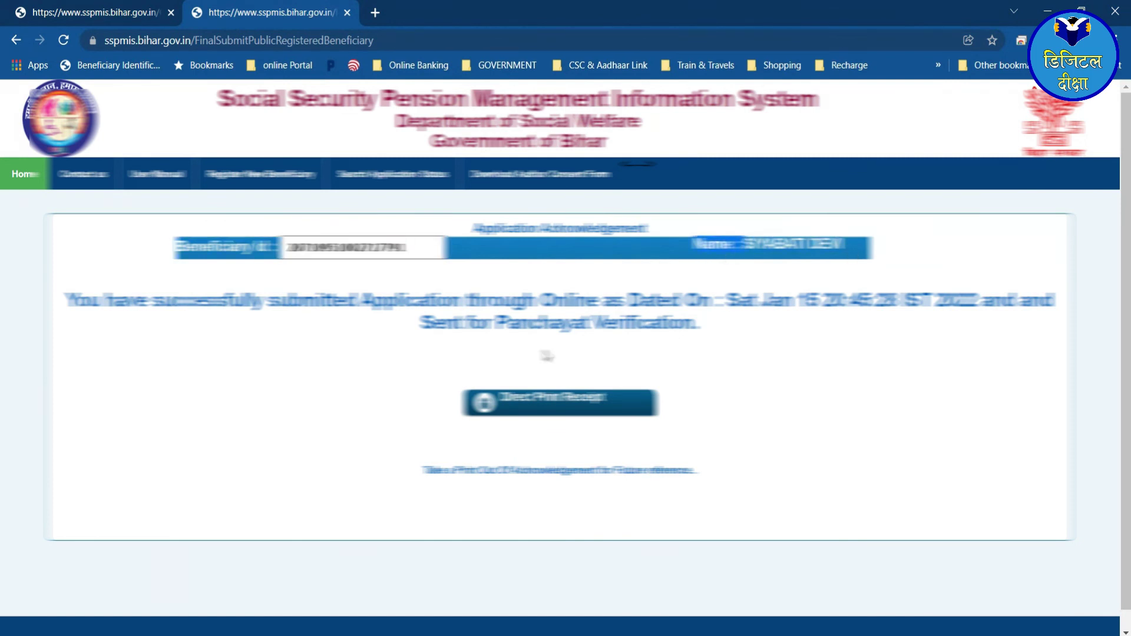
drag(71, 301, 687, 326)
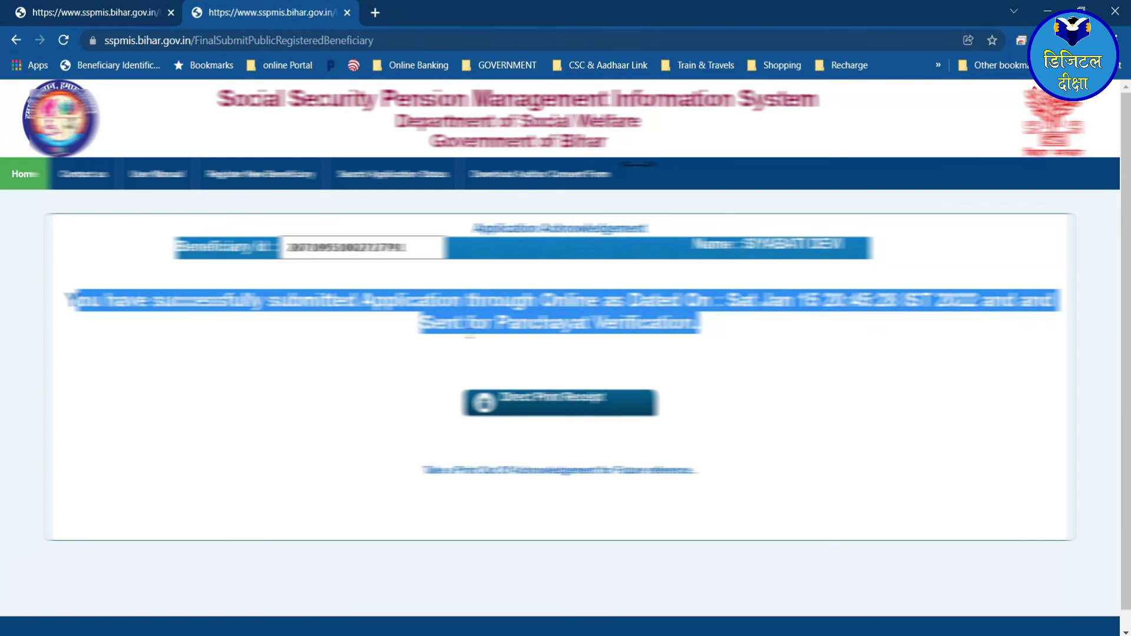
click(631, 325)
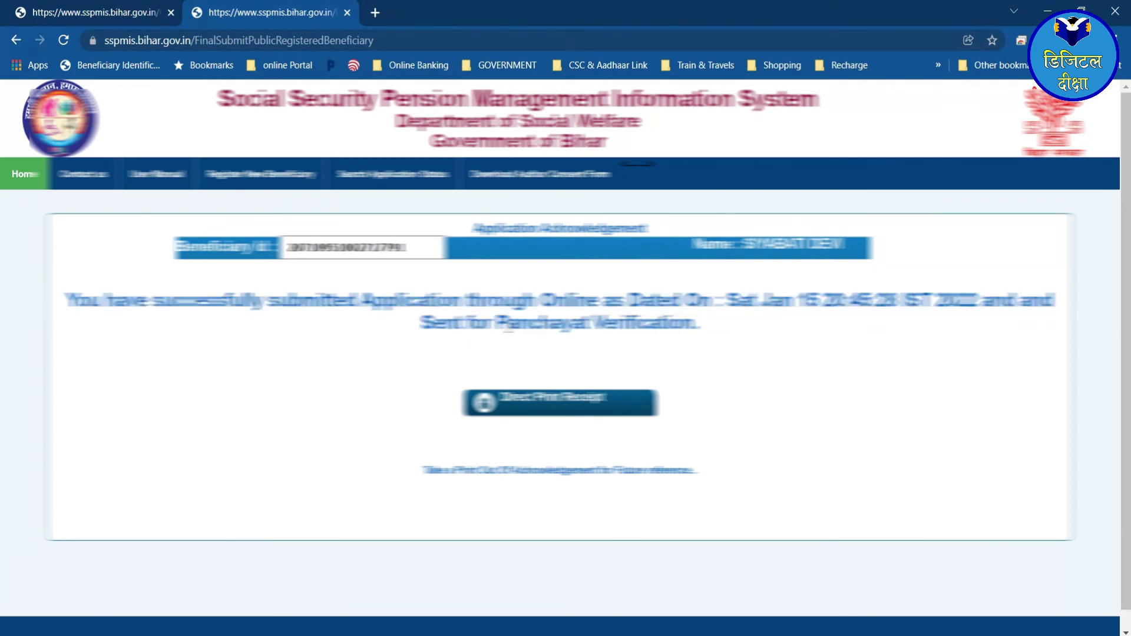
drag(494, 324, 696, 329)
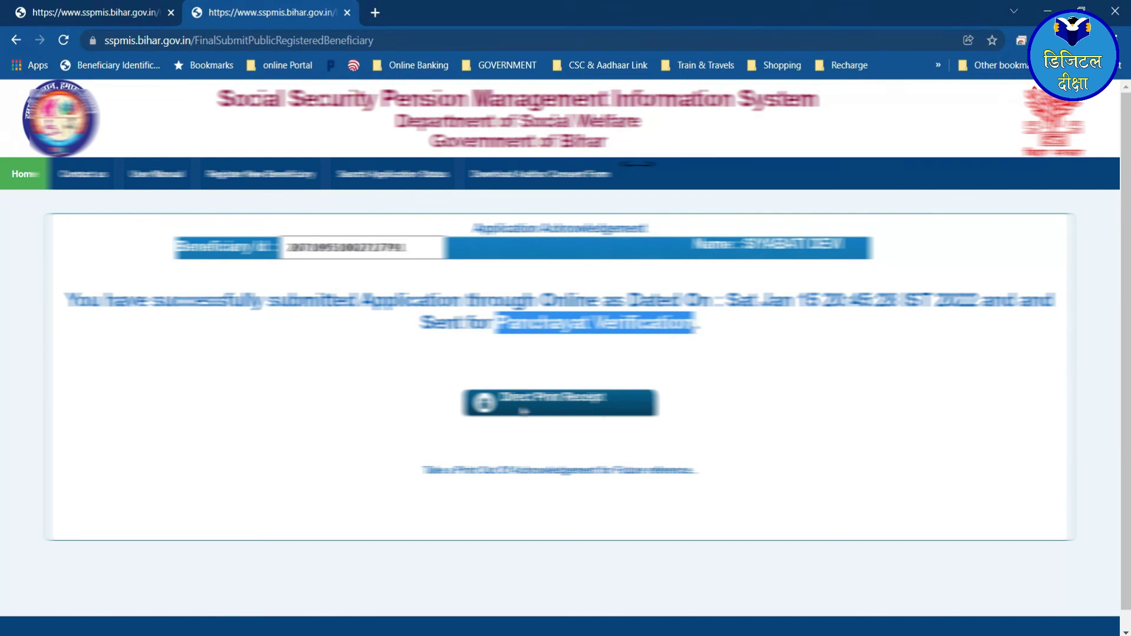
click(560, 409)
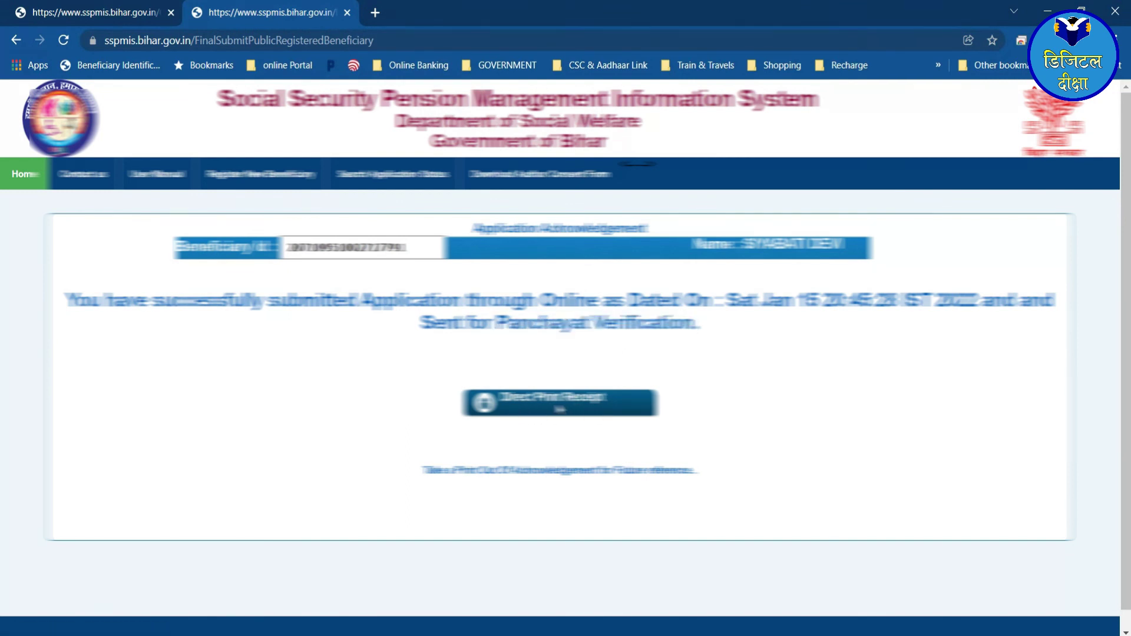
click(550, 407)
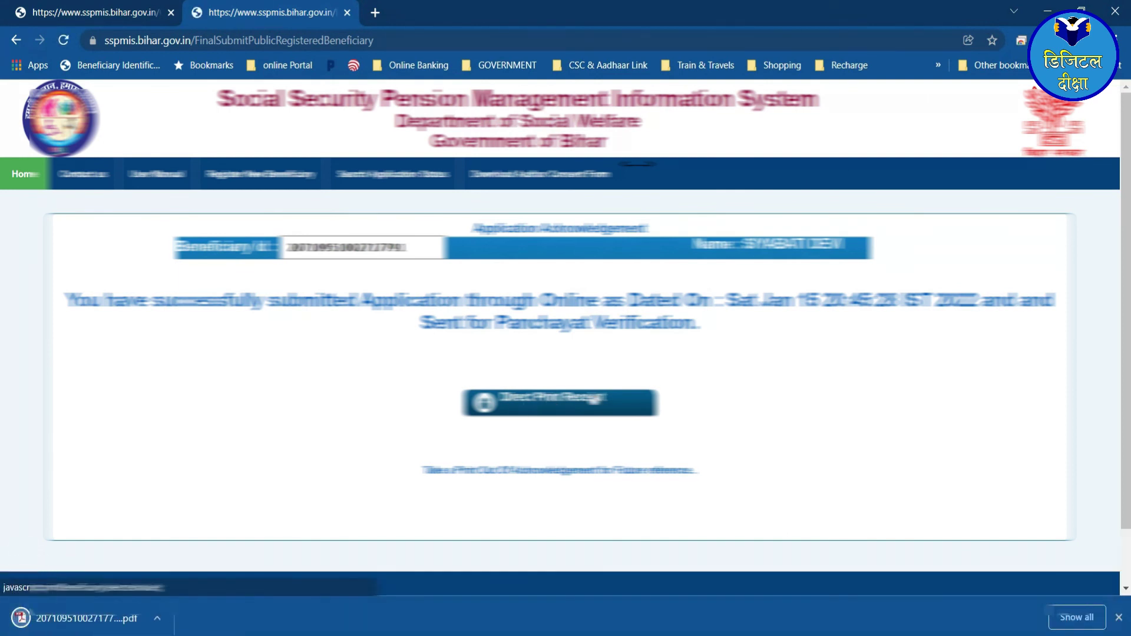
click(89, 618)
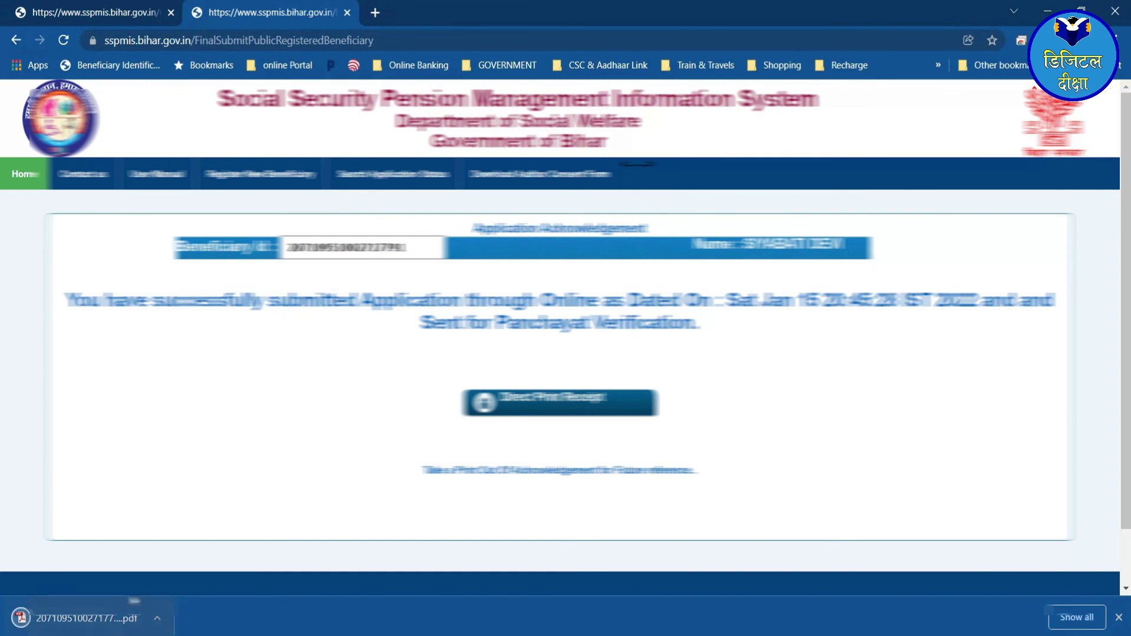